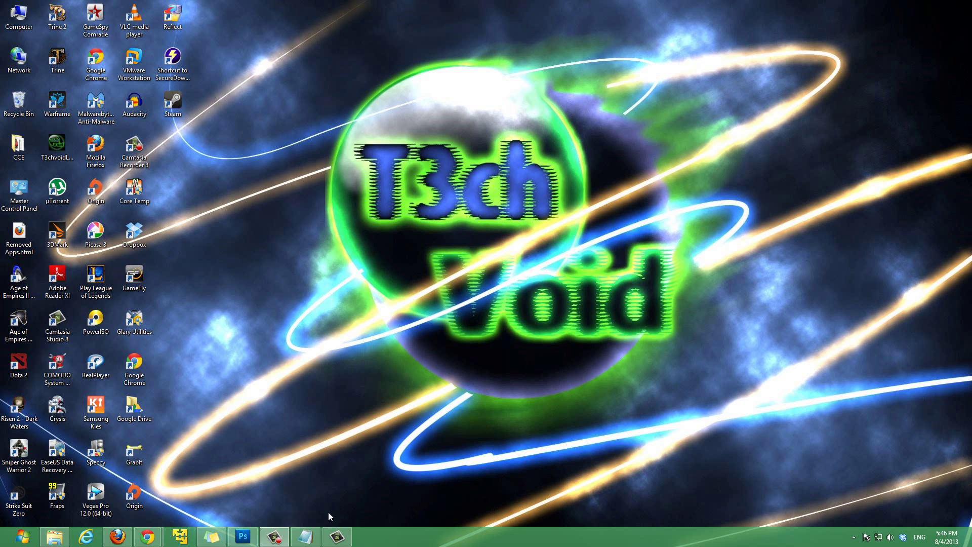
- Load neopets.com in Chrome's new tab and shift the browser window right
mouse_move(149, 538)
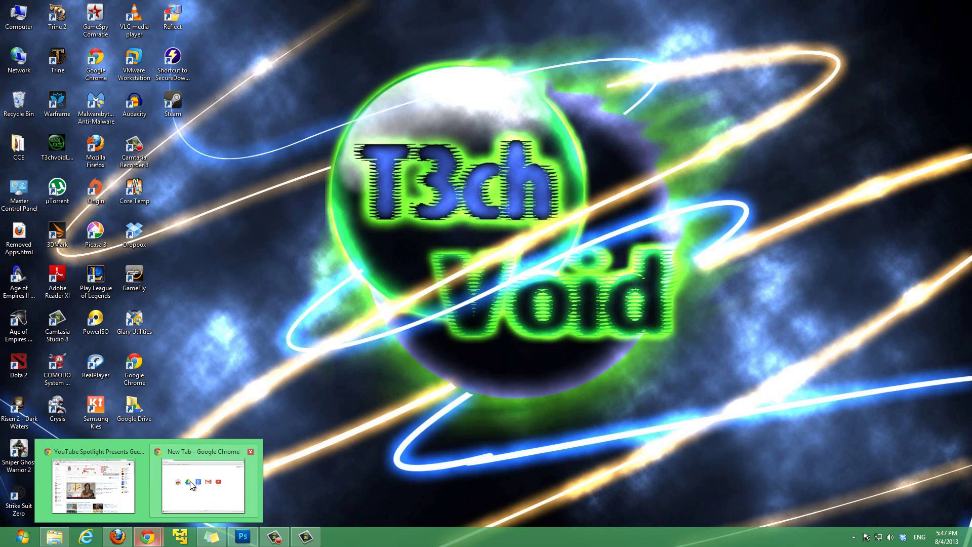
left_click(190, 481)
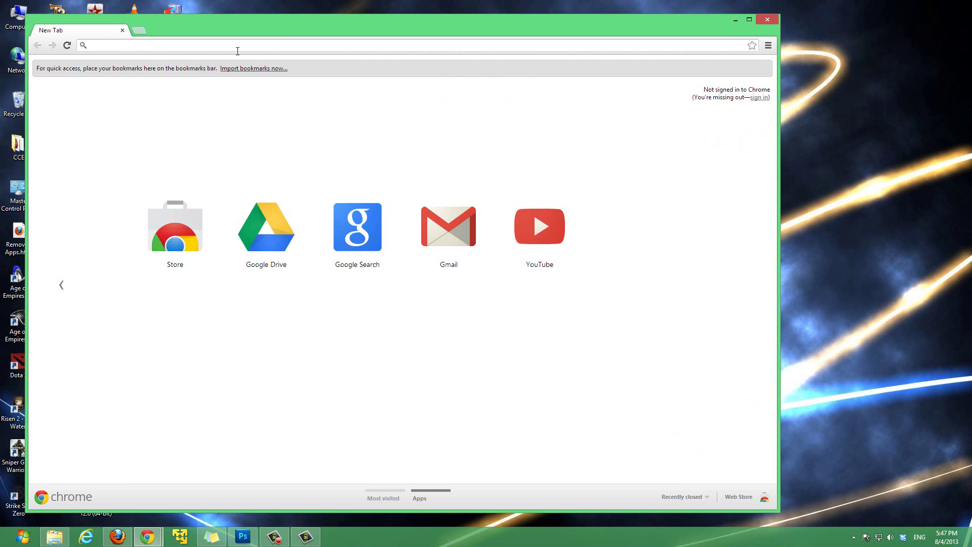
type("neopets.com")
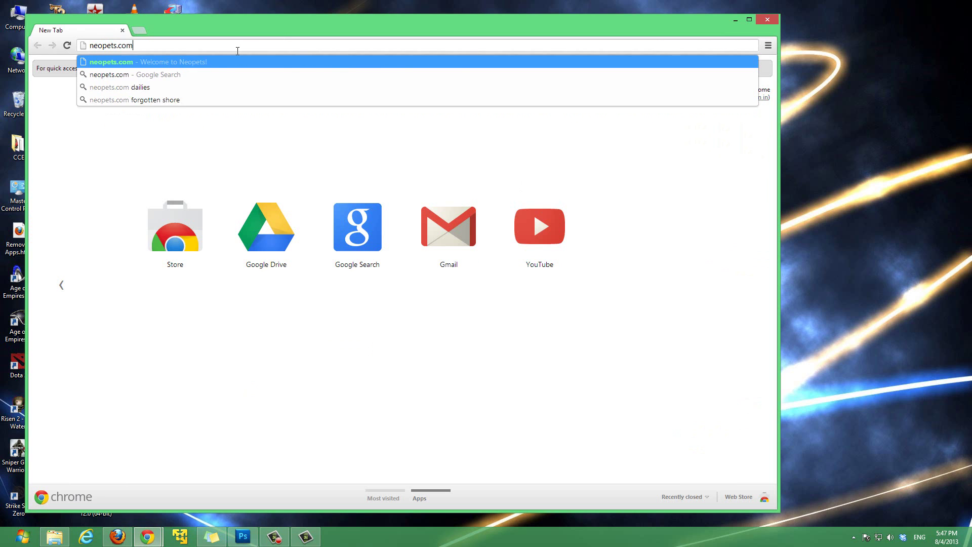
key("Return")
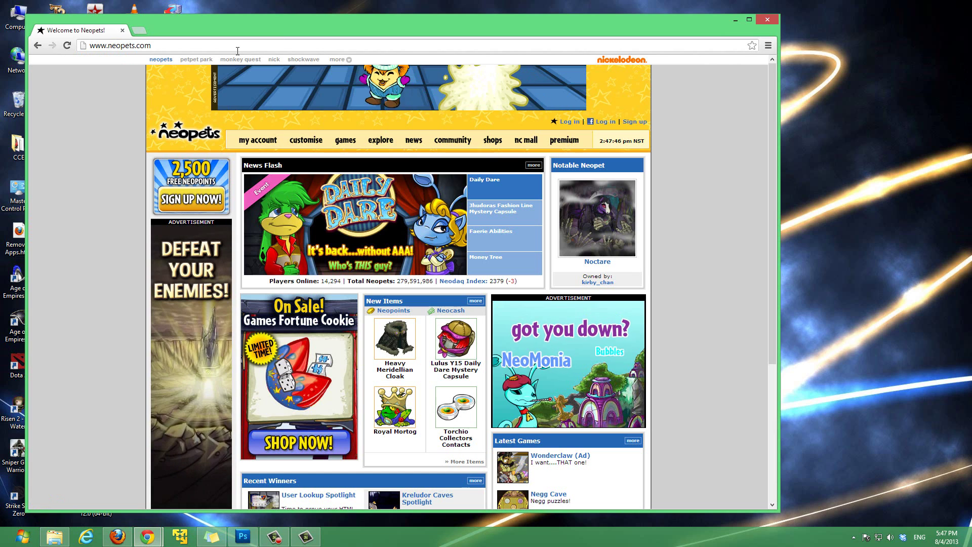
left_click_drag(343, 28, 449, 22)
left_click(197, 44)
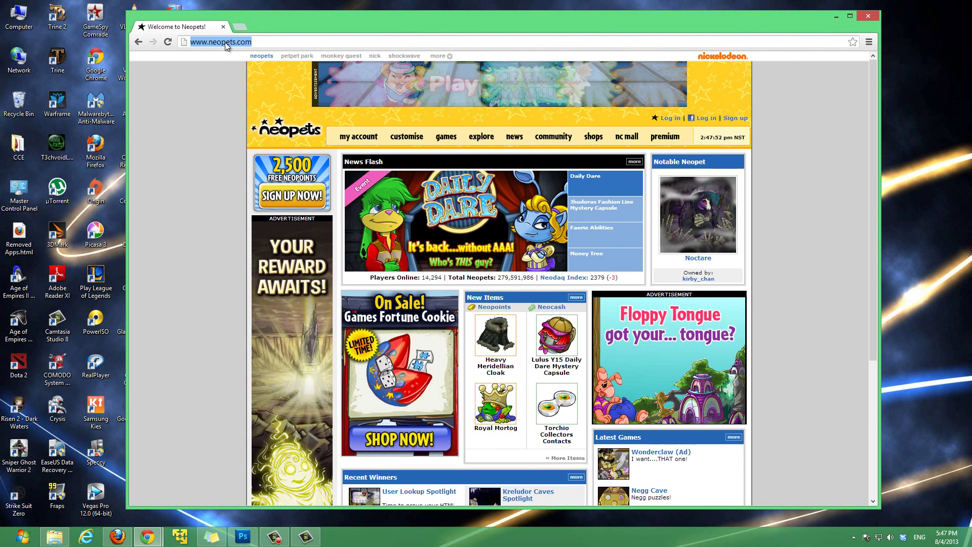
left_click(258, 38)
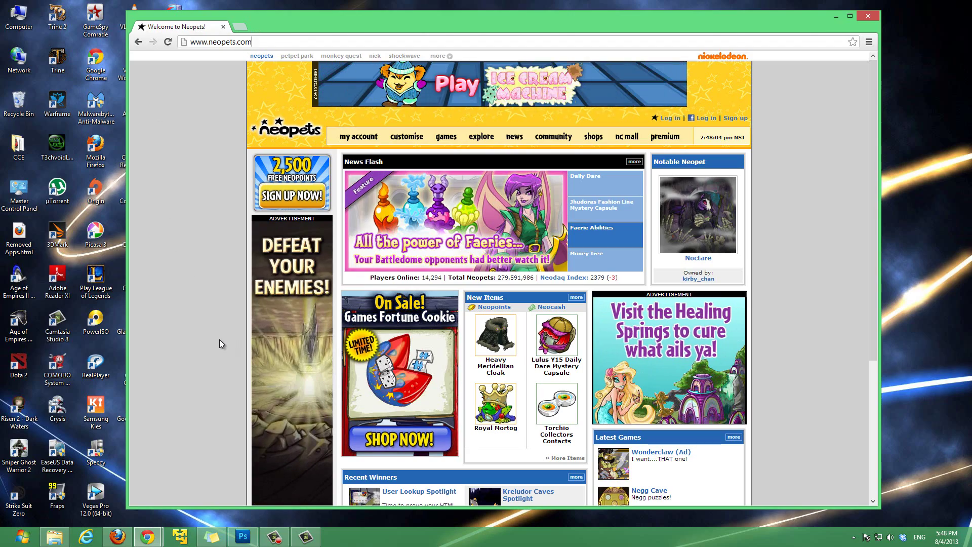
key("super")
key("super")
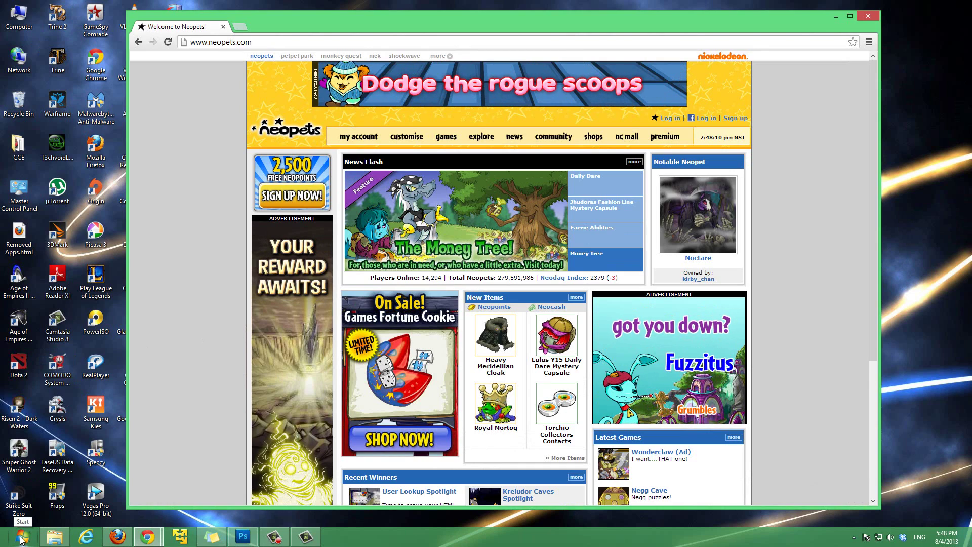
- Launch Command Prompt via a cmd search, minimize Chrome and centre the console window
key("super+q")
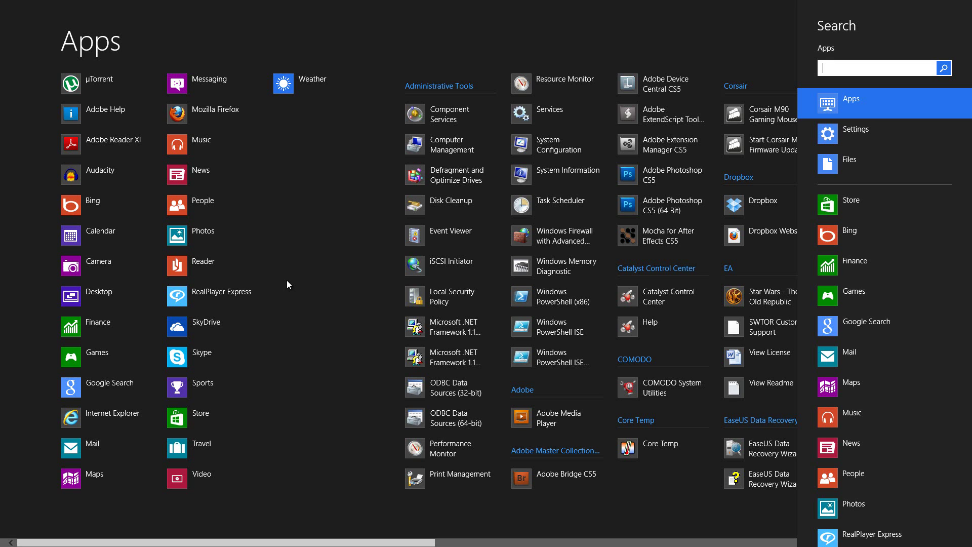
type("cmd")
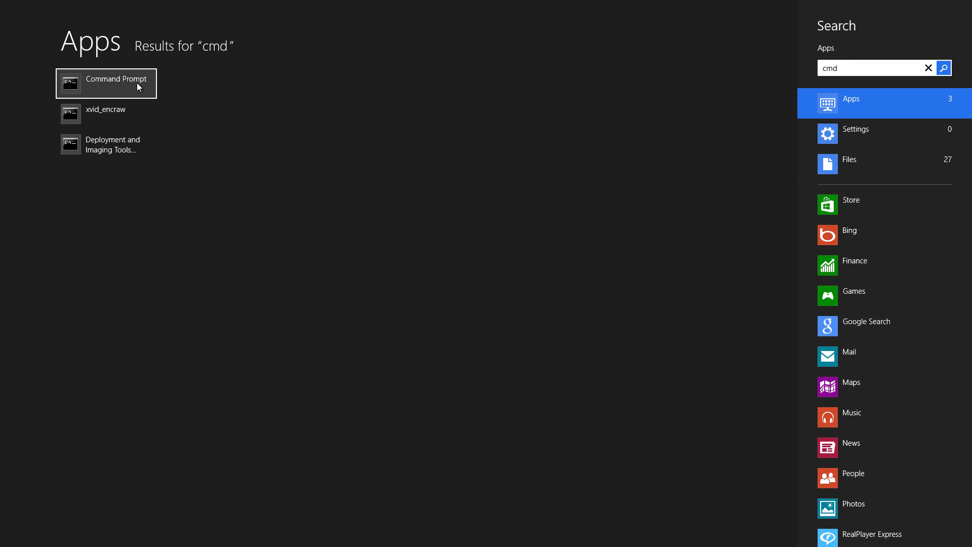
left_click(135, 83)
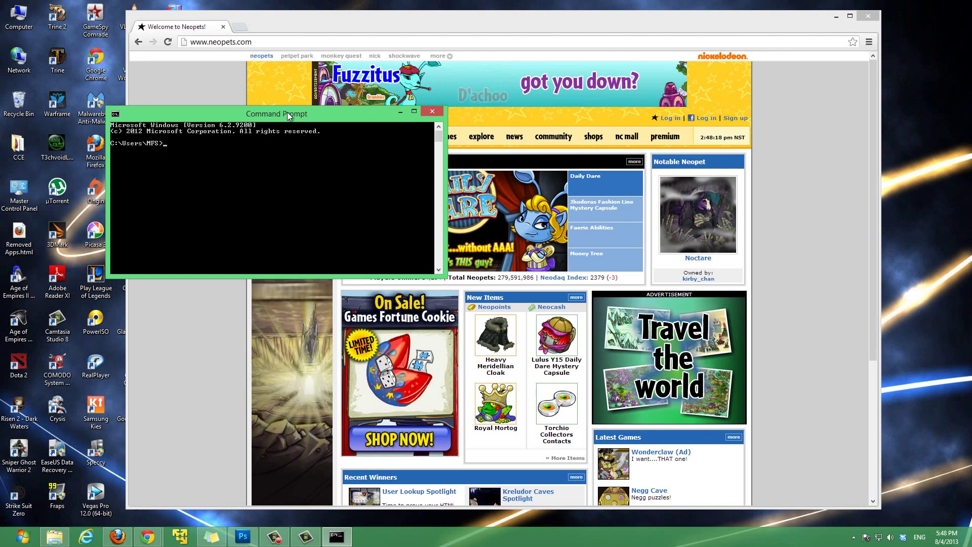
left_click(833, 20)
left_click(836, 18)
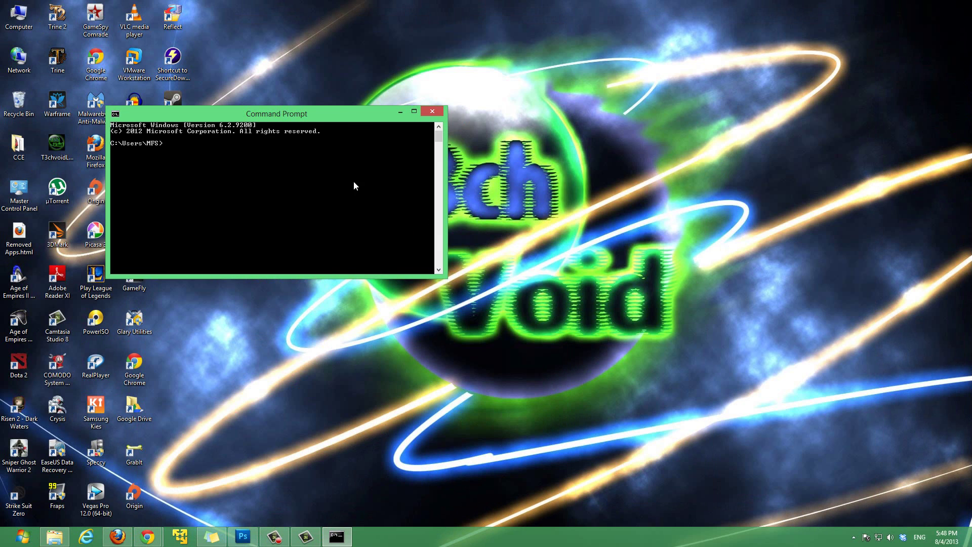
left_click_drag(353, 111, 516, 101)
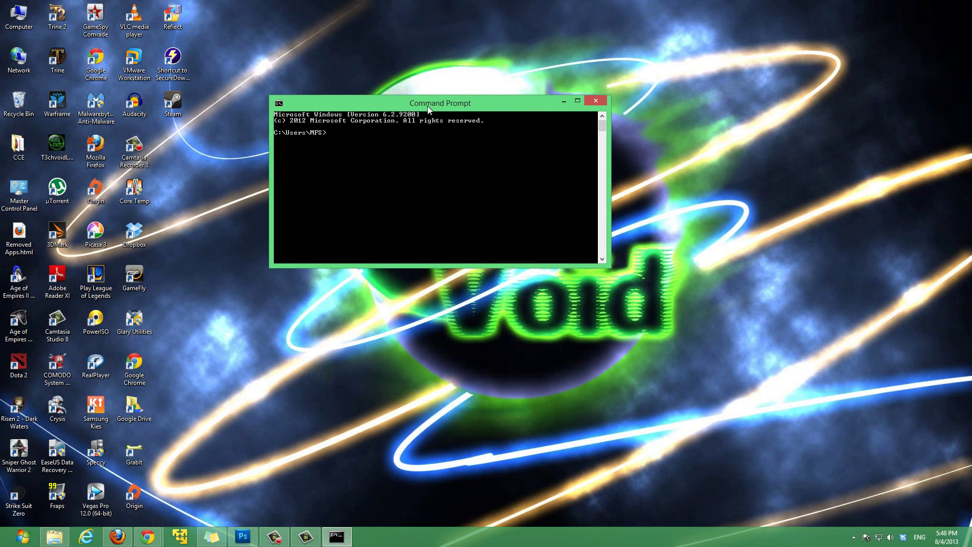
left_click_drag(427, 105, 467, 124)
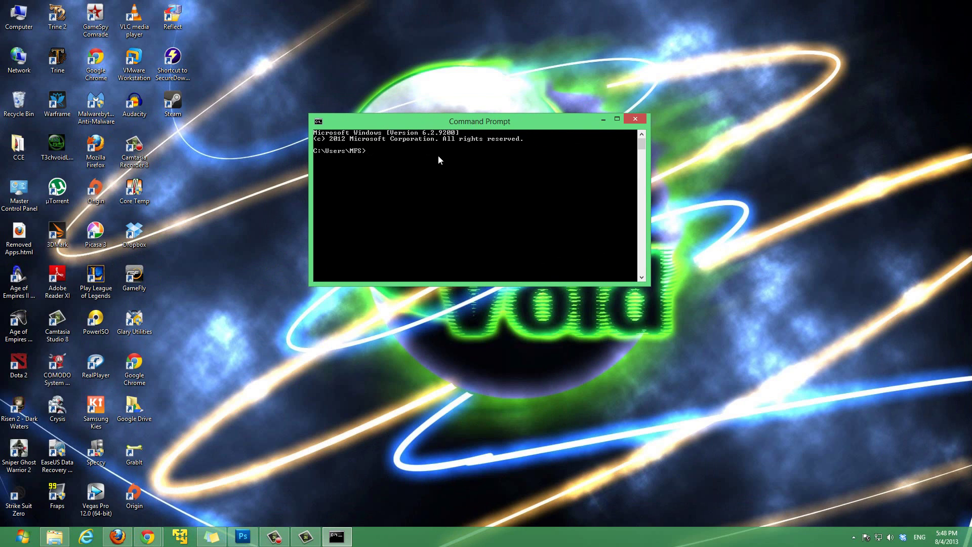
type("ping")
type("n")
key("BackSpace")
type("www.neopets.com")
key("Return")
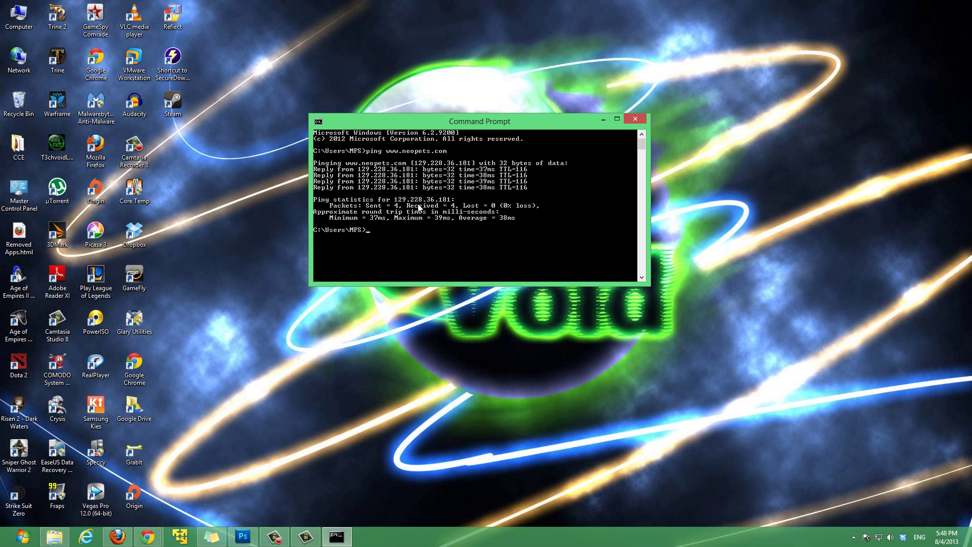
- Replace Chrome's Neopets tab with an empty new tab and move the window top-left
mouse_move(147, 537)
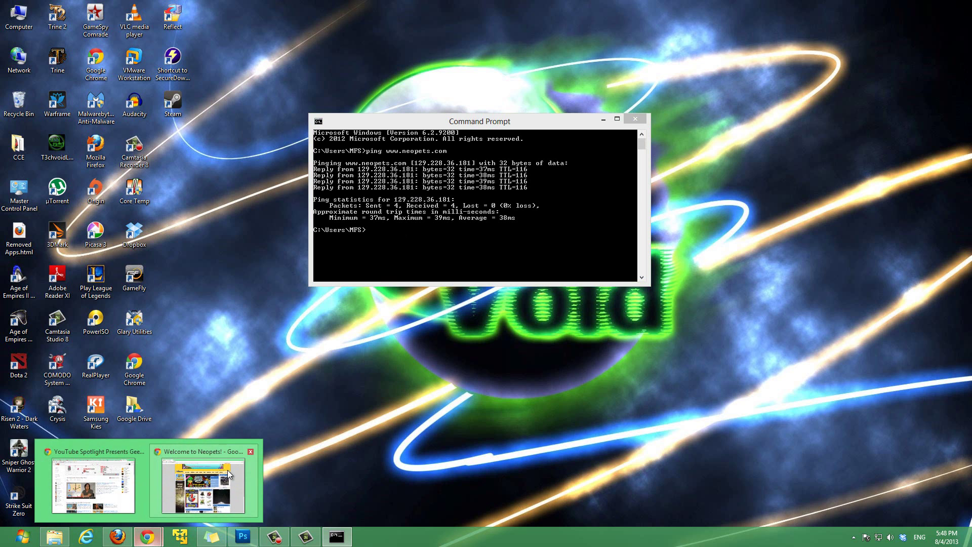
left_click(227, 470)
left_click(240, 26)
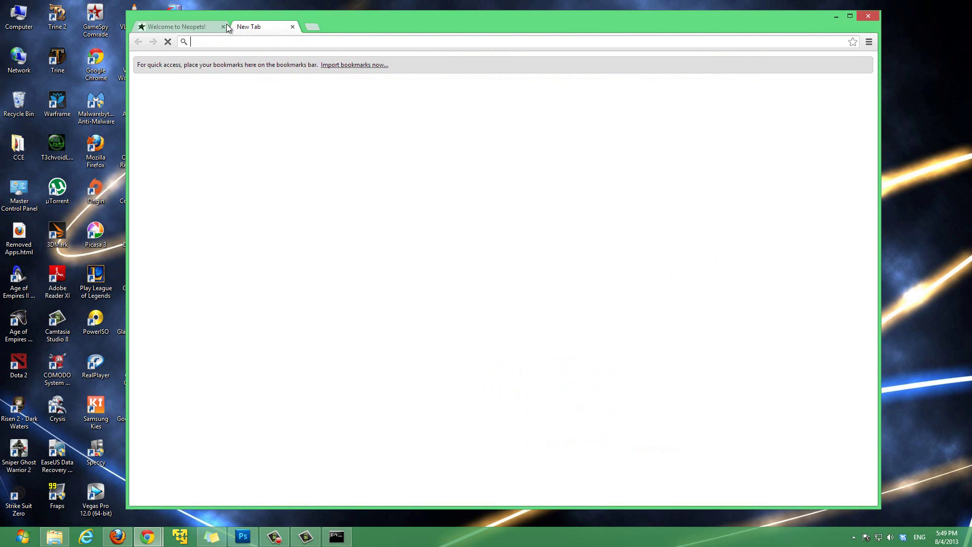
left_click(223, 26)
left_click_drag(381, 25, 305, 16)
- Place Command Prompt on the right and load 129.228.36.181 in Chrome
left_click(337, 537)
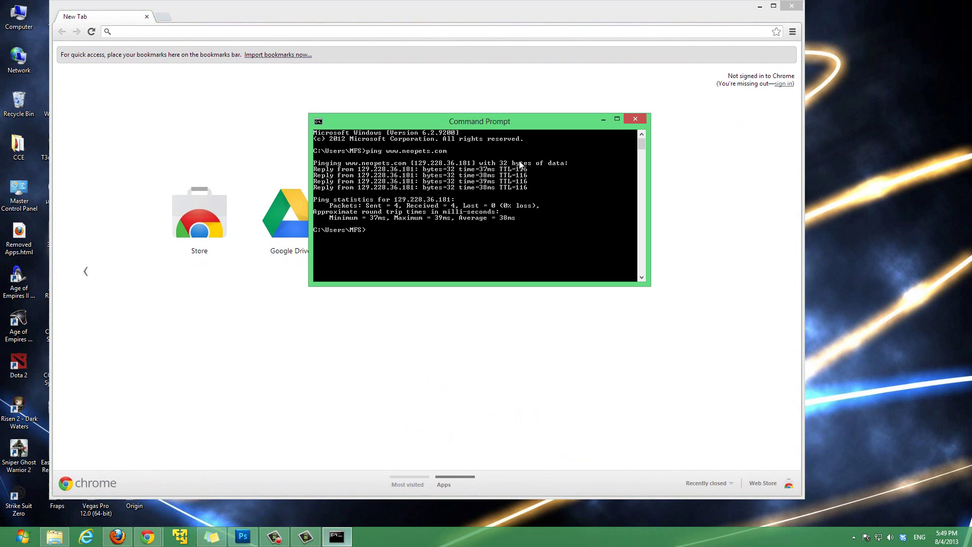
left_click_drag(516, 129, 970, 232)
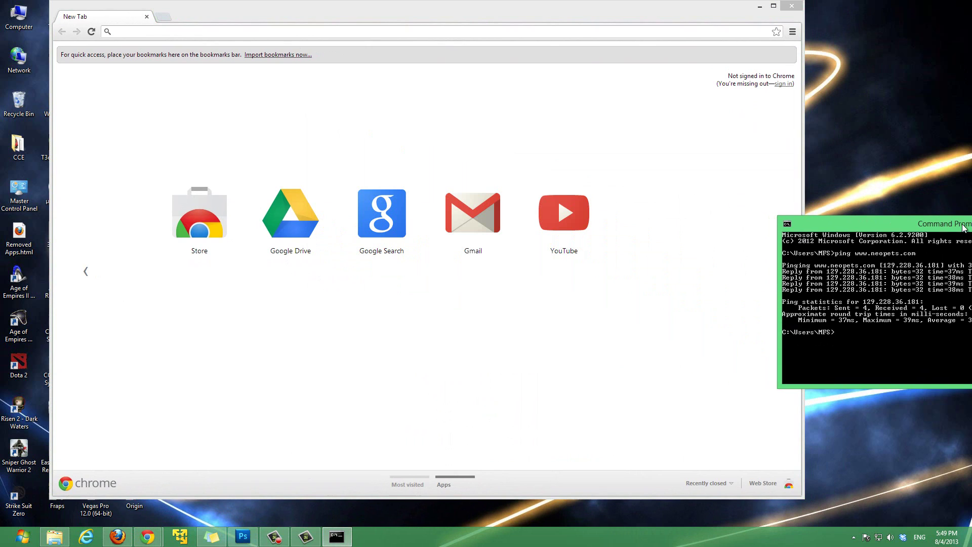
left_click(368, 29)
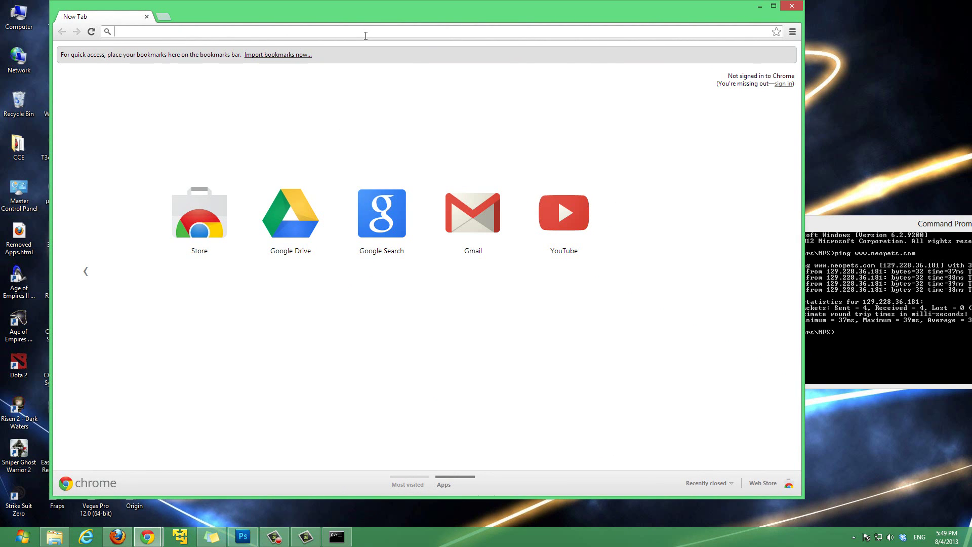
type("129.228")
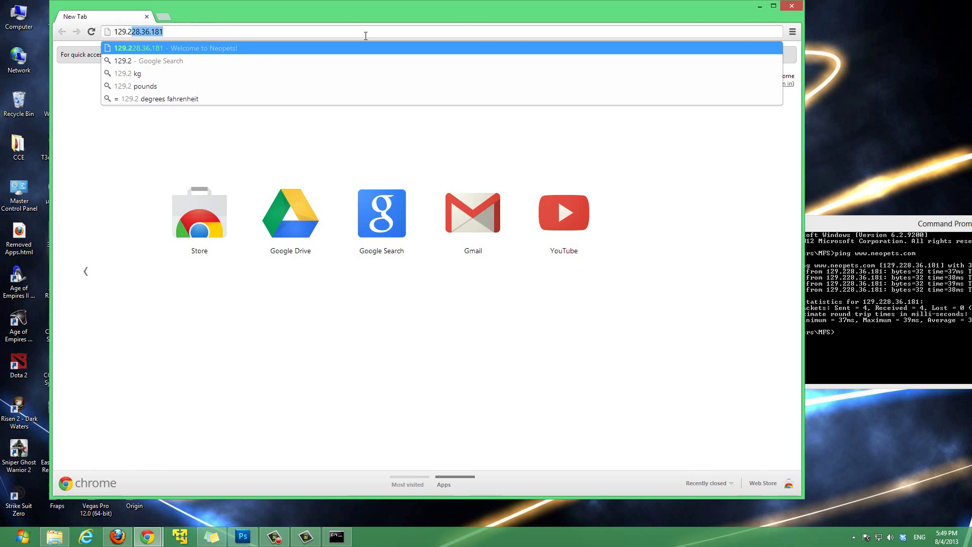
type(".")
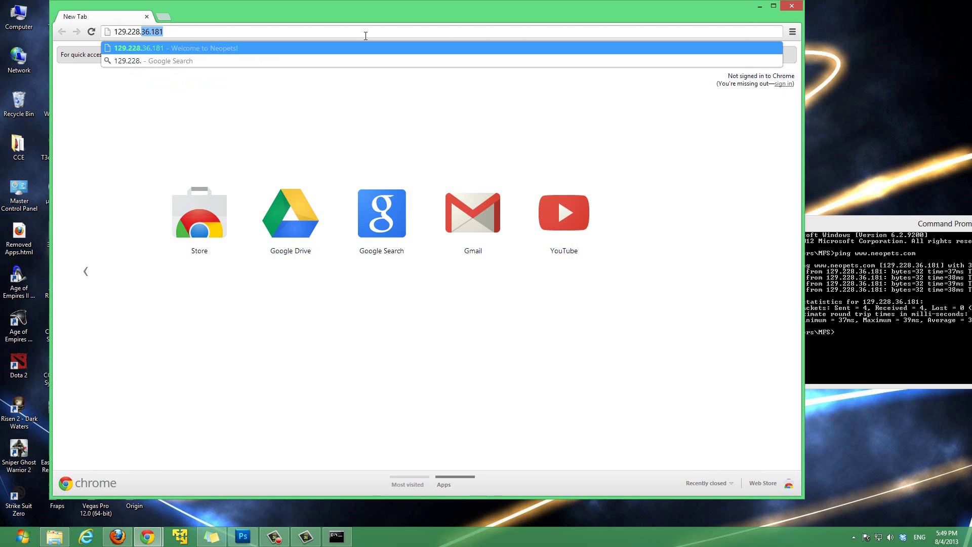
type("36.181")
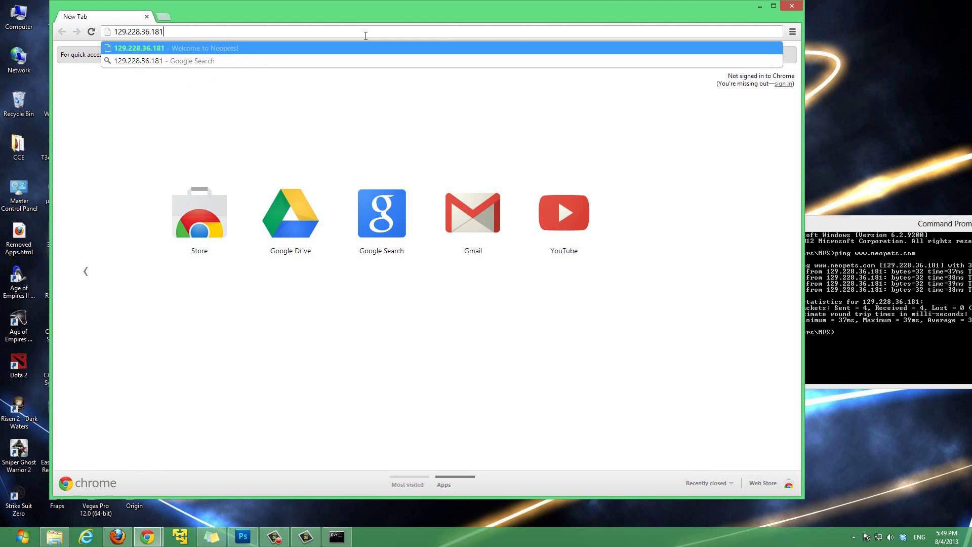
key("Return")
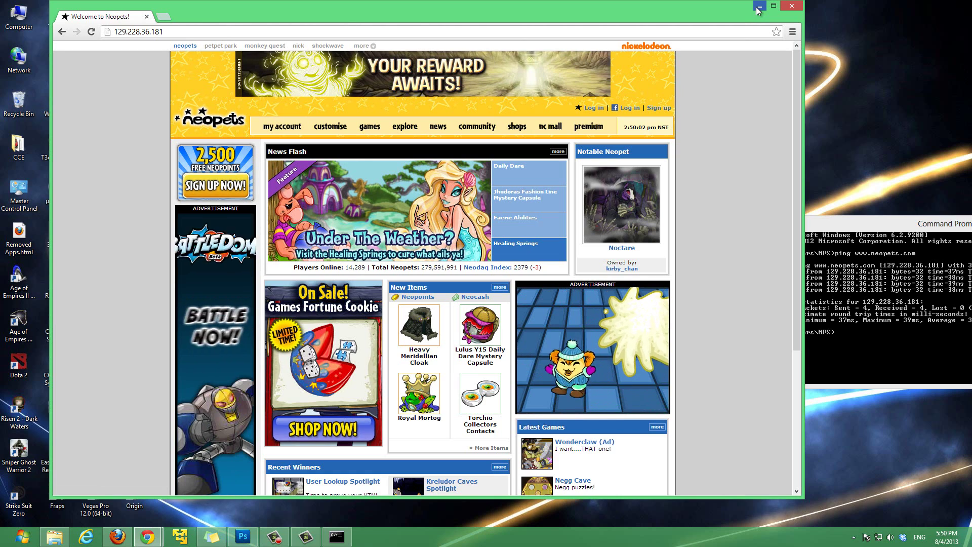
- Open the etc folder under C:\Windows\System32\Drivers and select the hosts file
left_click(759, 6)
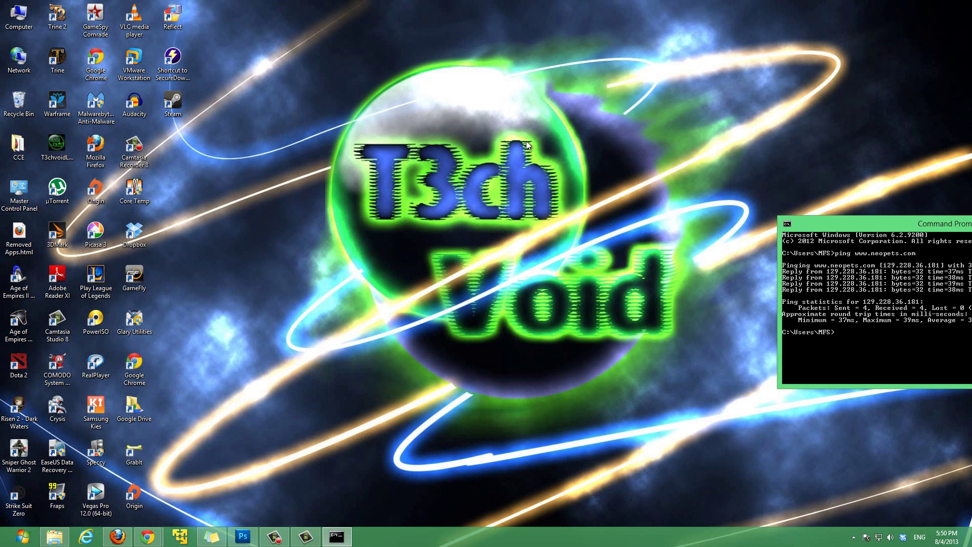
left_click(65, 536)
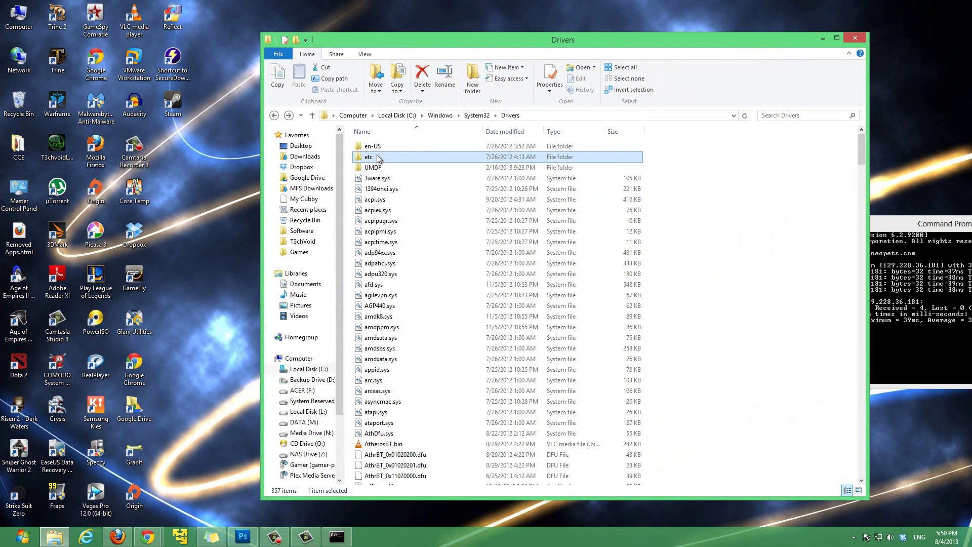
double_click(377, 159)
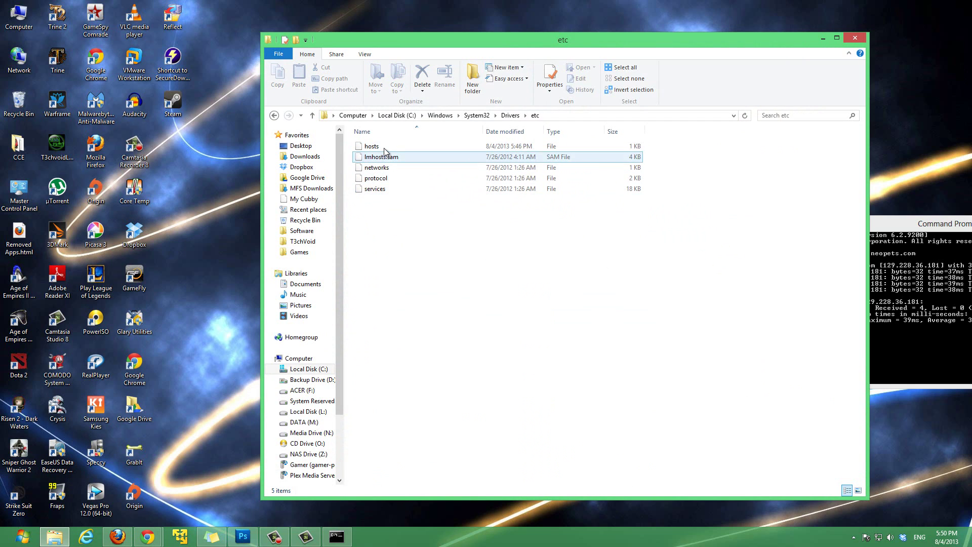
left_click(384, 148)
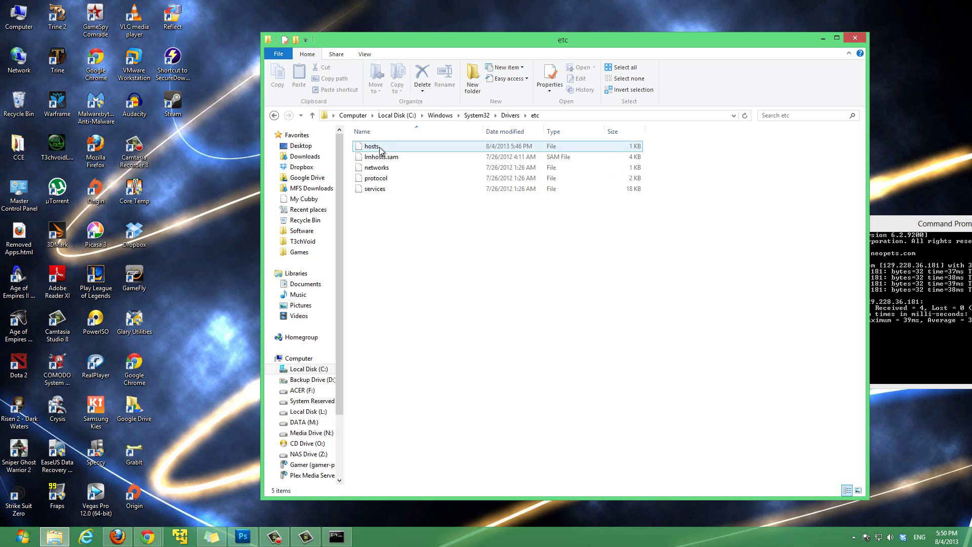
- Launch Notepad as administrator from a Start search
key("super")
type("notepa")
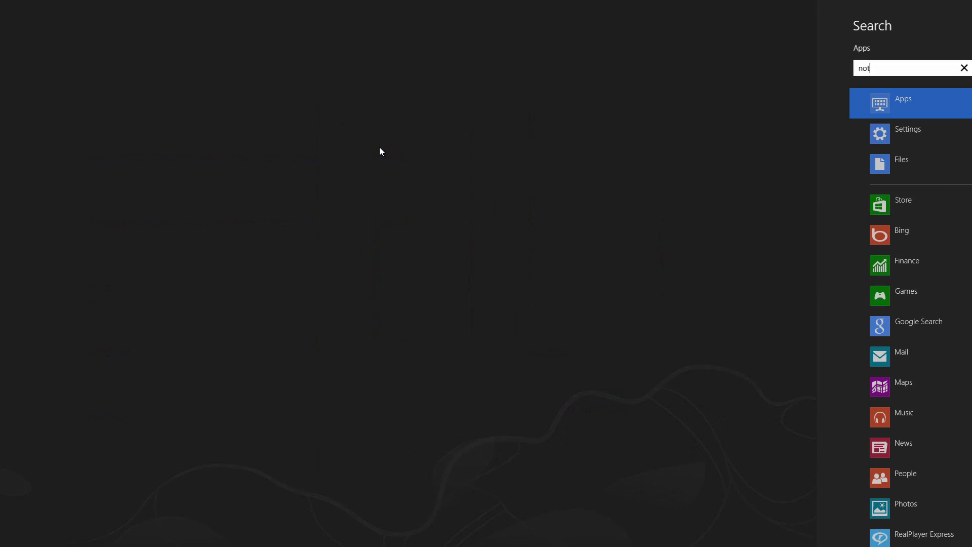
type("d")
right_click(133, 78)
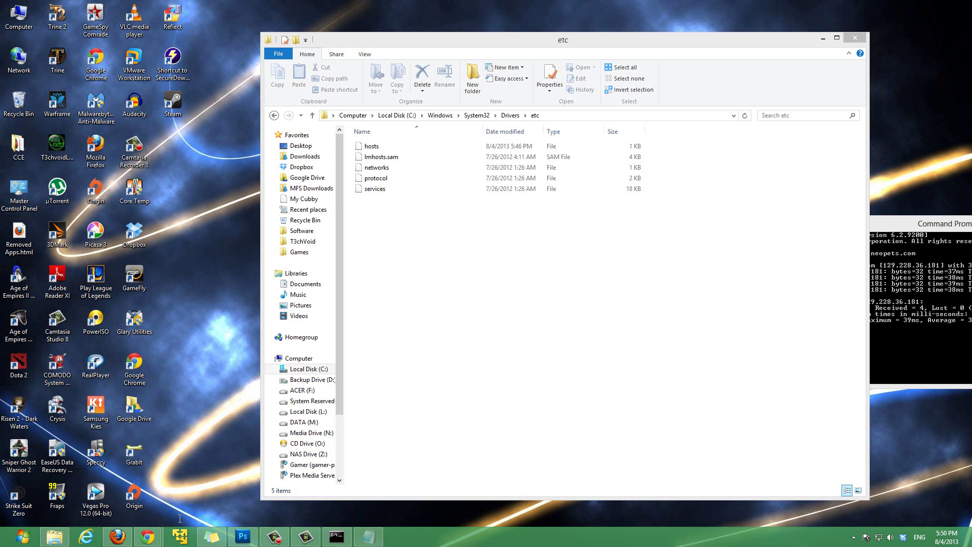
left_click(278, 139)
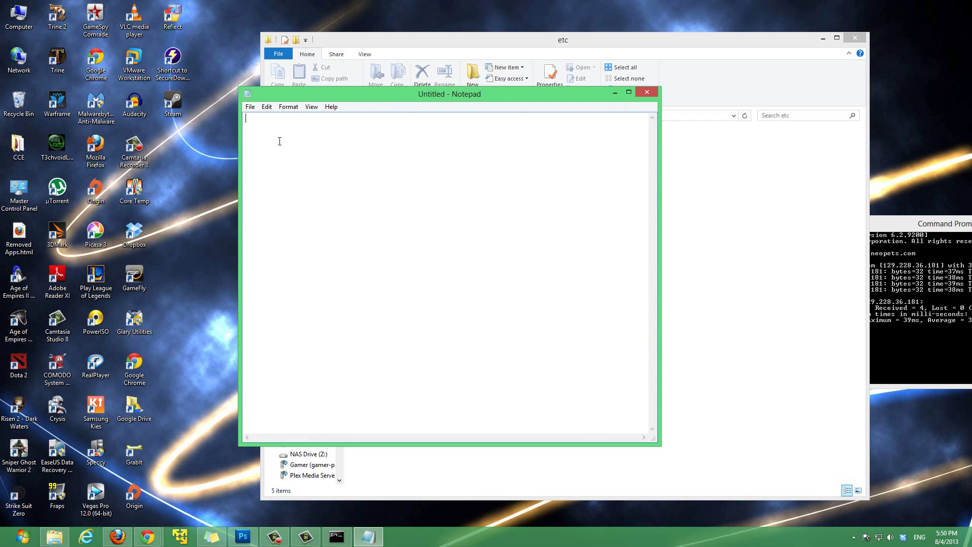
- Open the hosts file from System32\Drivers\etc with the All Files (*.*) filter
left_click(251, 107)
left_click(265, 130)
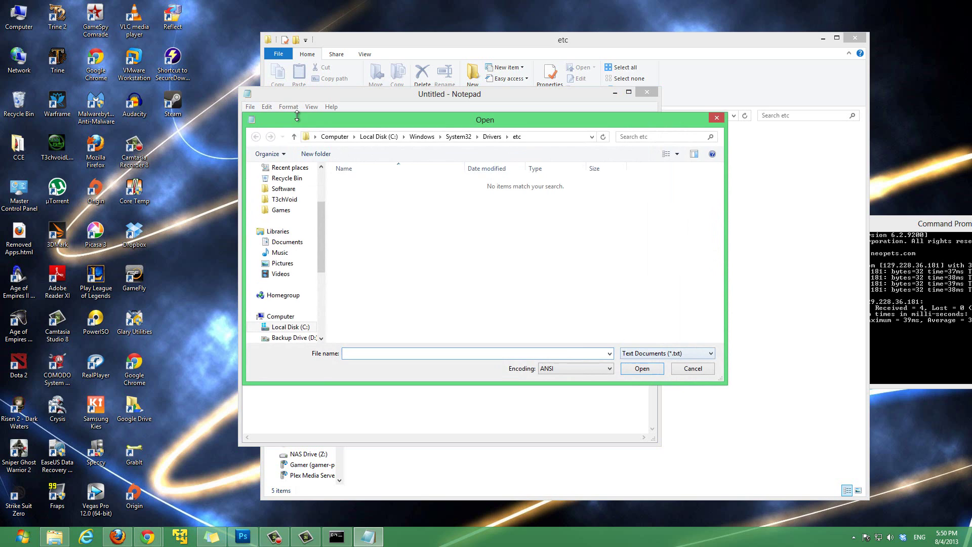
left_click(548, 135)
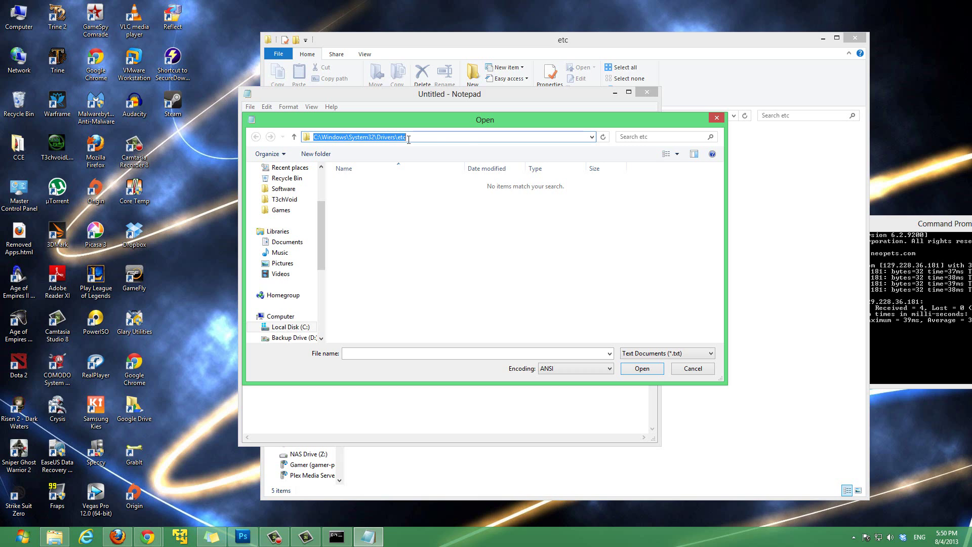
left_click(451, 203)
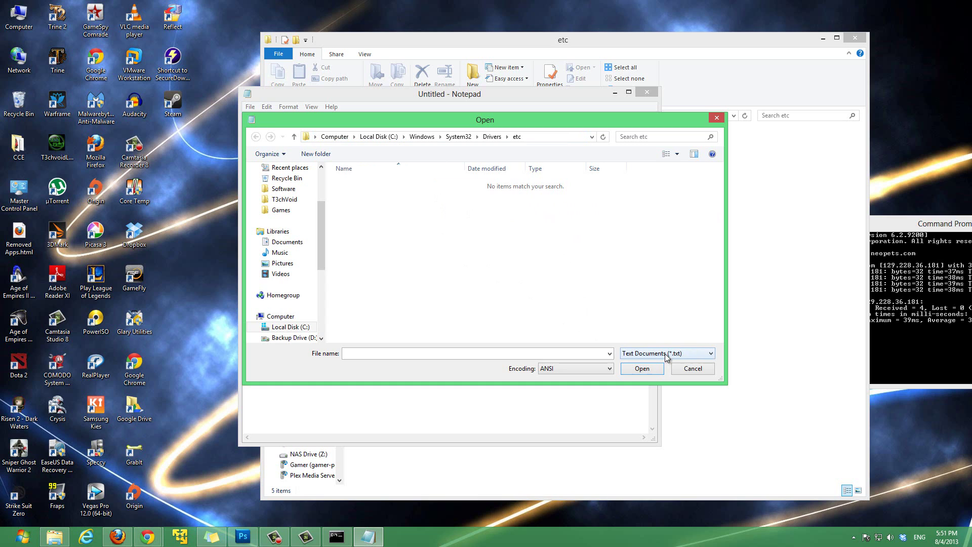
left_click(694, 355)
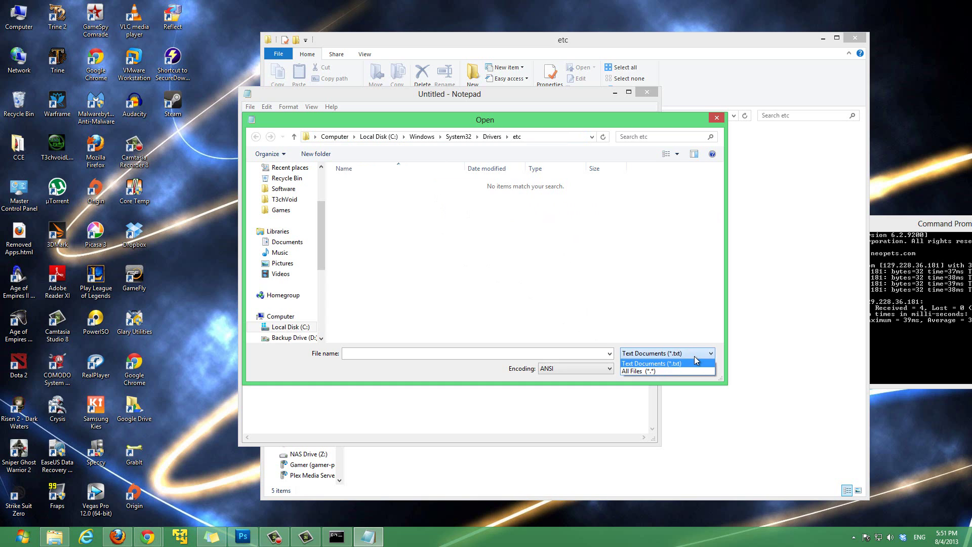
left_click(647, 372)
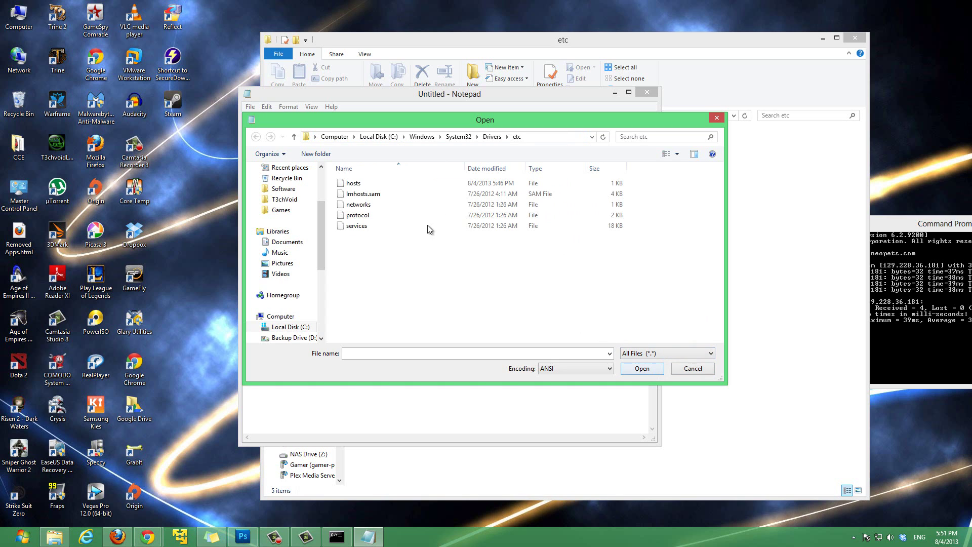
left_click(367, 184)
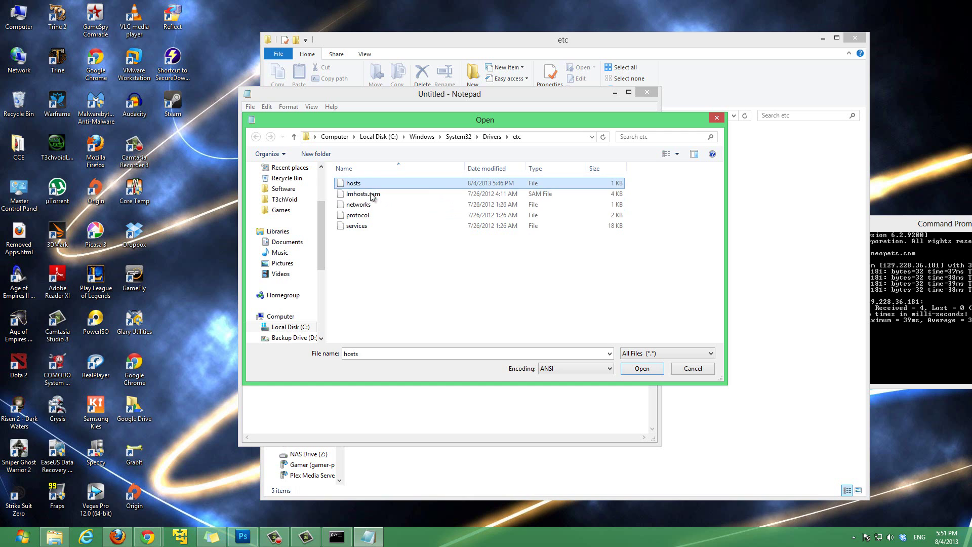
left_click(641, 368)
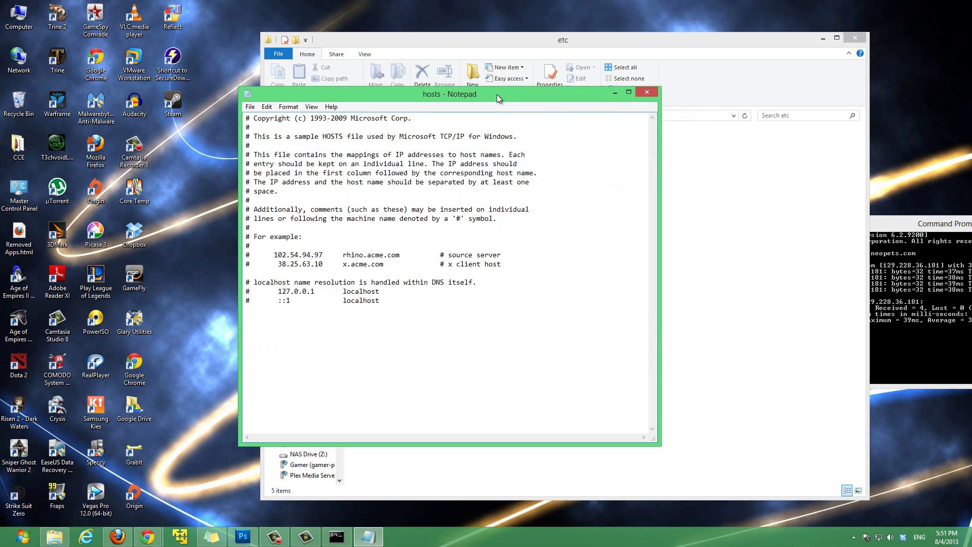
left_click_drag(497, 95, 366, 135)
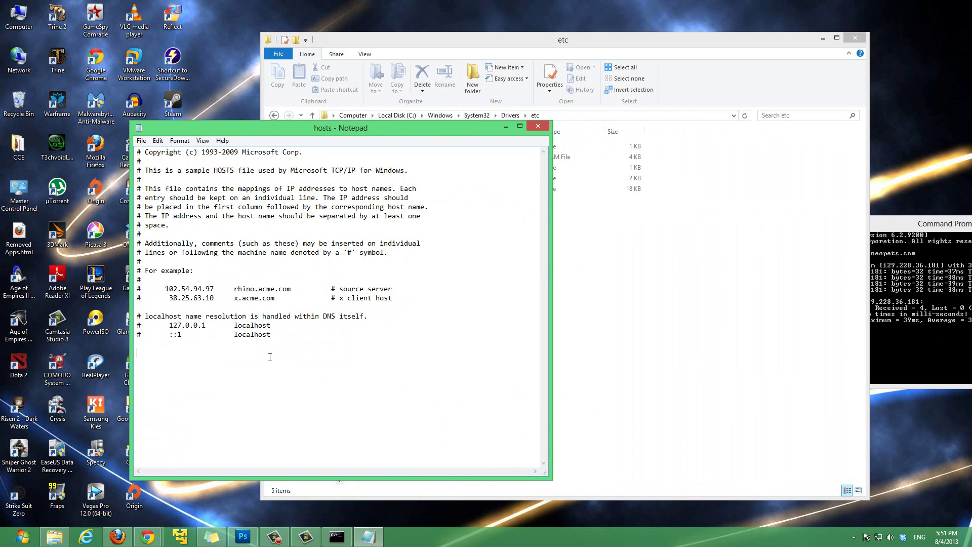
left_click(155, 359)
left_click(913, 223)
key("super+Left")
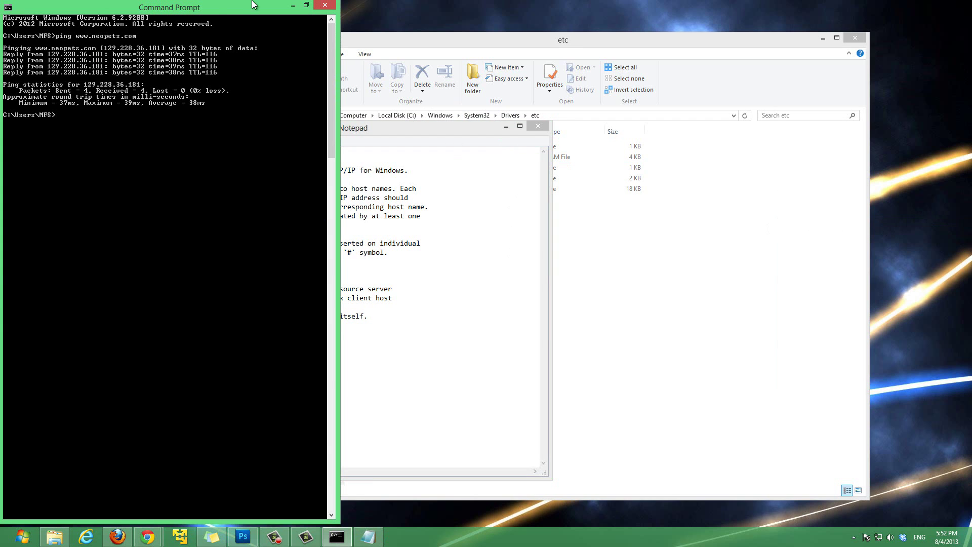
left_click_drag(223, 7, 903, 227)
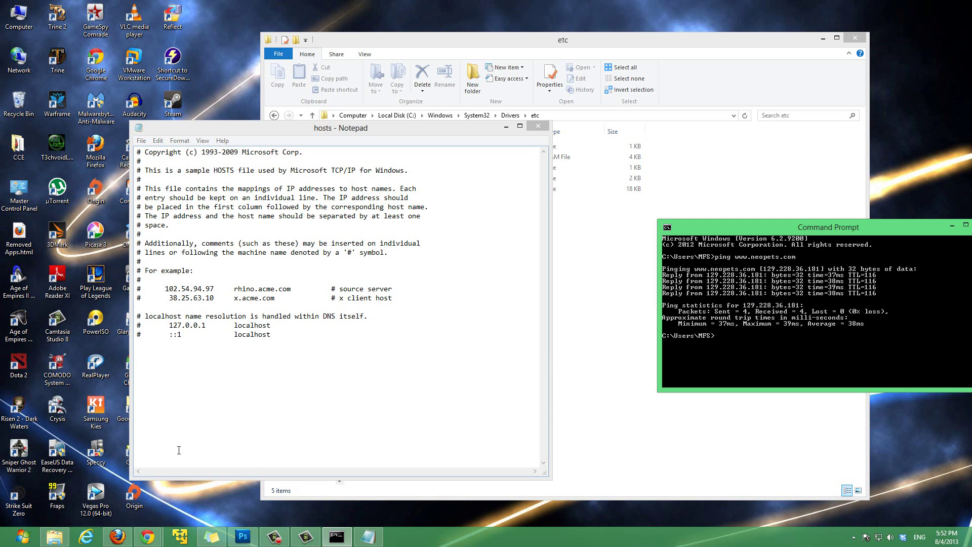
left_click(198, 364)
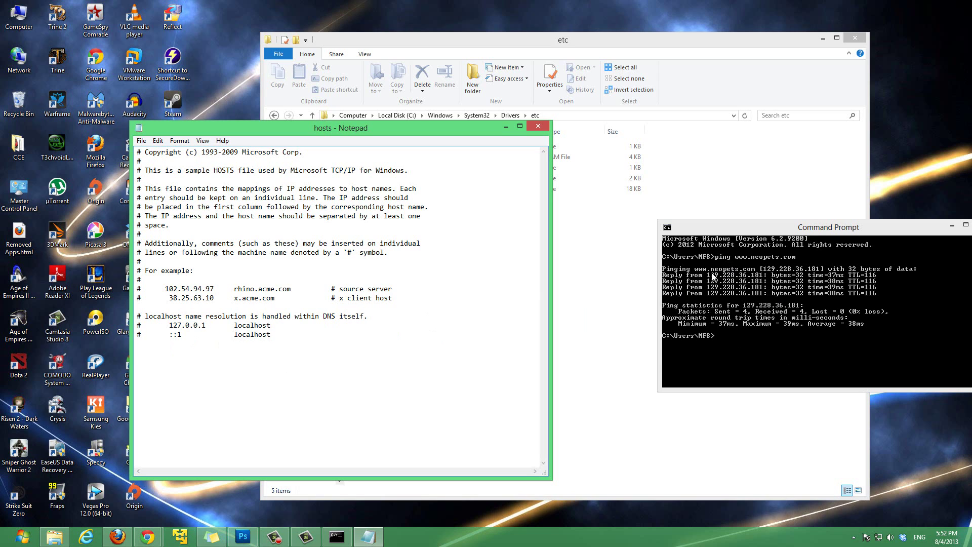
type("129.228.36.181google.comwww.")
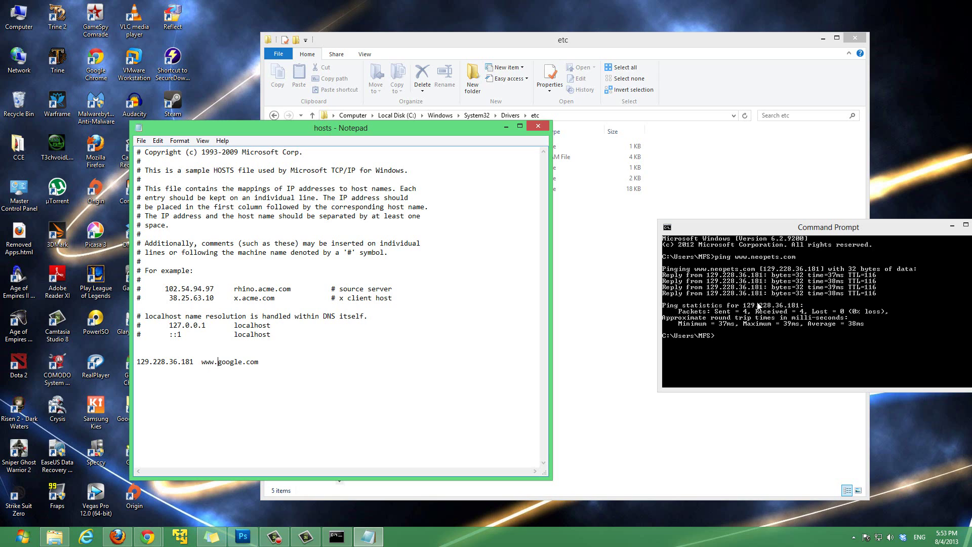
left_click(267, 361)
- Save the edited hosts file with File > Save and rearrange the windows
left_click_drag(315, 130, 403, 97)
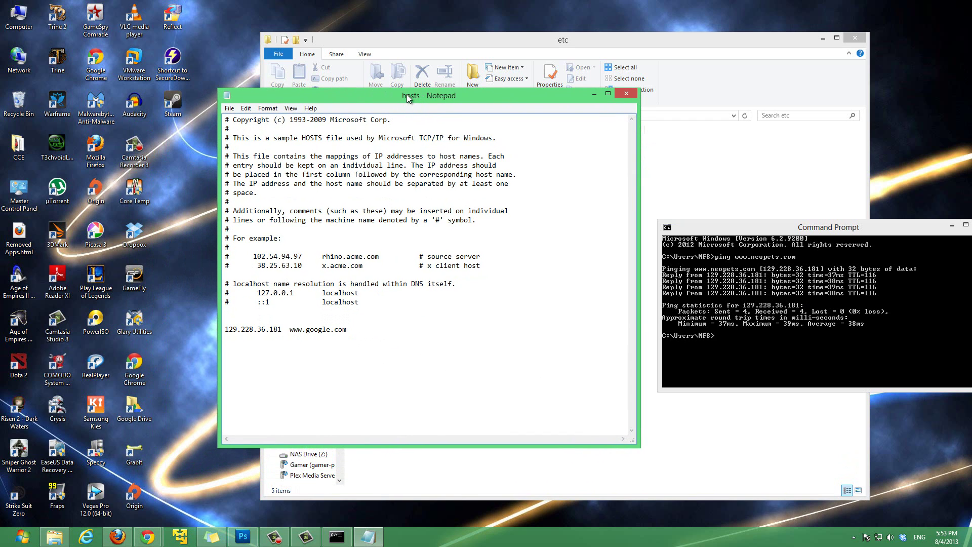
left_click(230, 108)
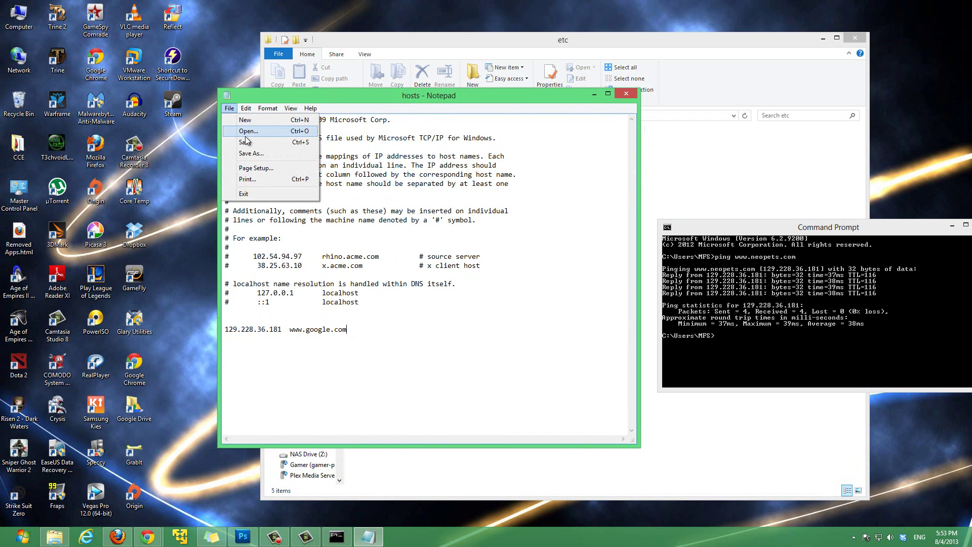
left_click(249, 143)
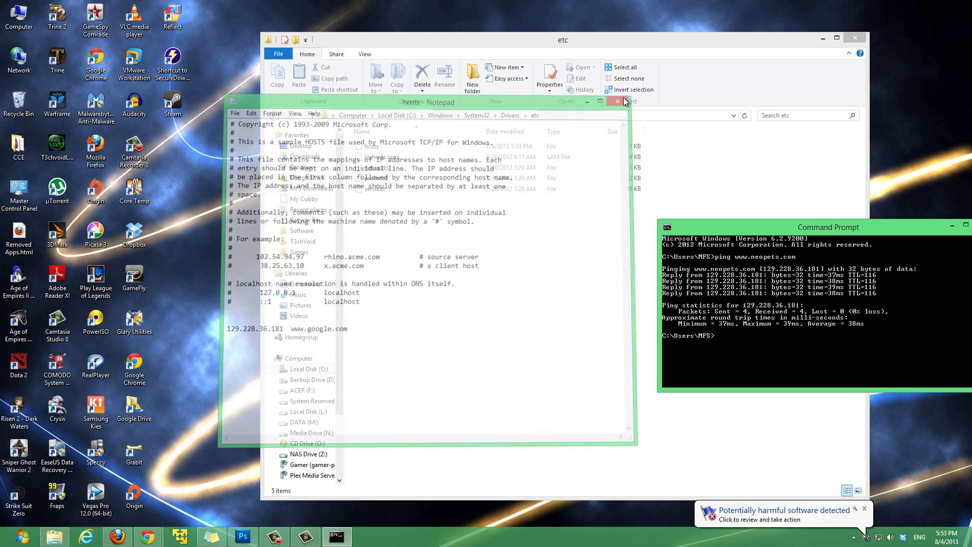
left_click_drag(762, 229, 691, 181)
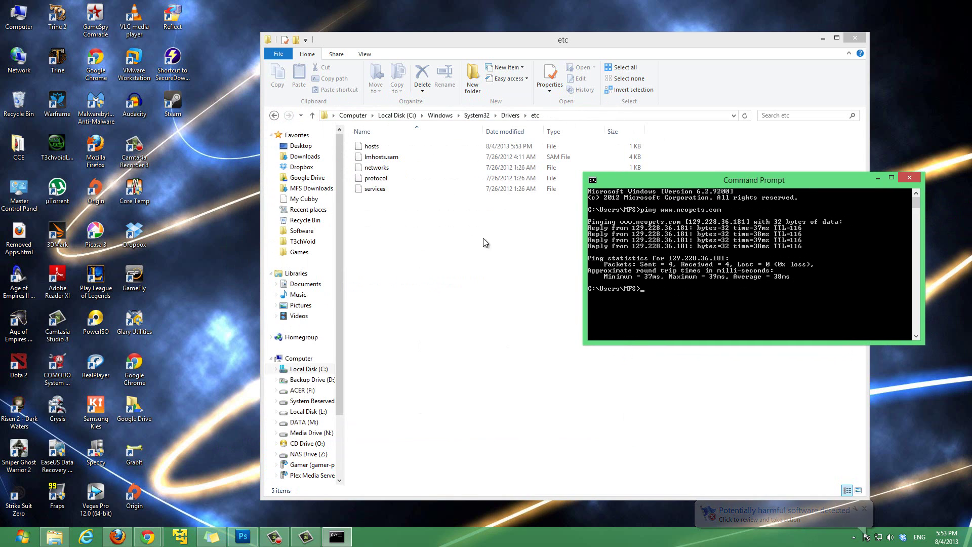
- Select the updated hosts file and put away the old Neopets Chrome window
left_click(375, 147)
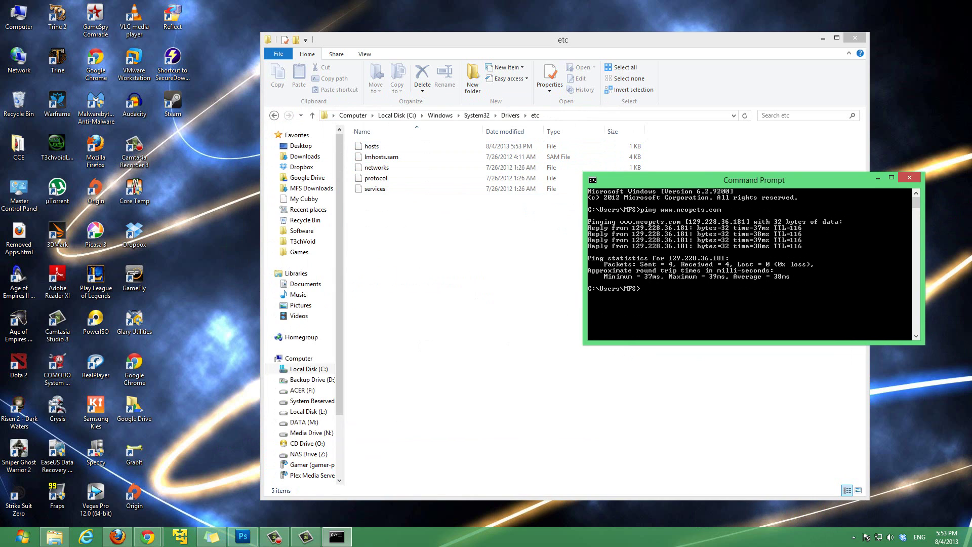
left_click(160, 534)
left_click(172, 474)
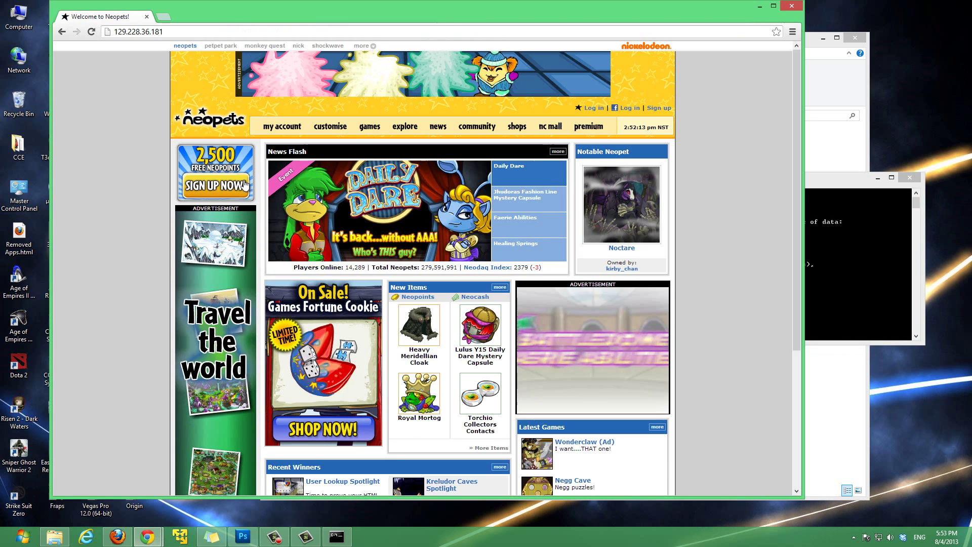
left_click(139, 32)
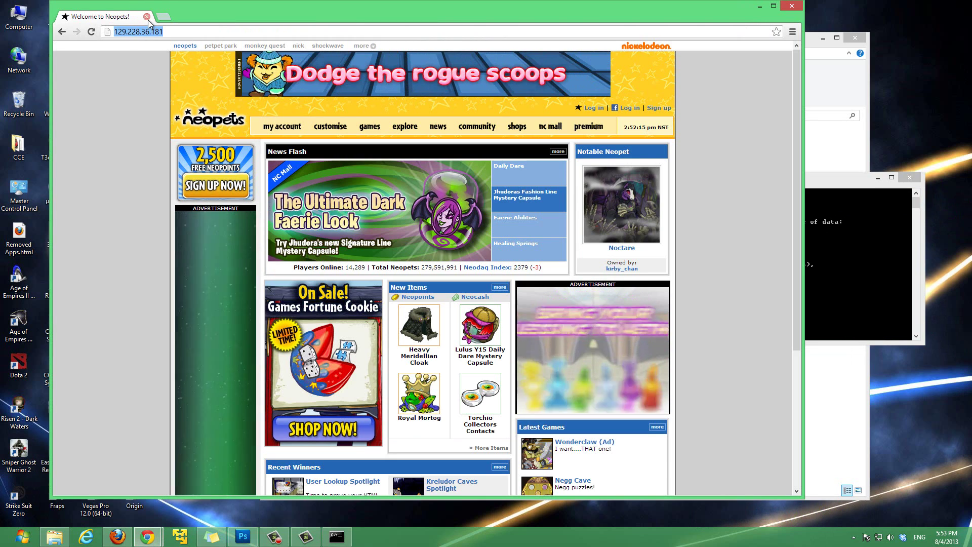
key("super+Down")
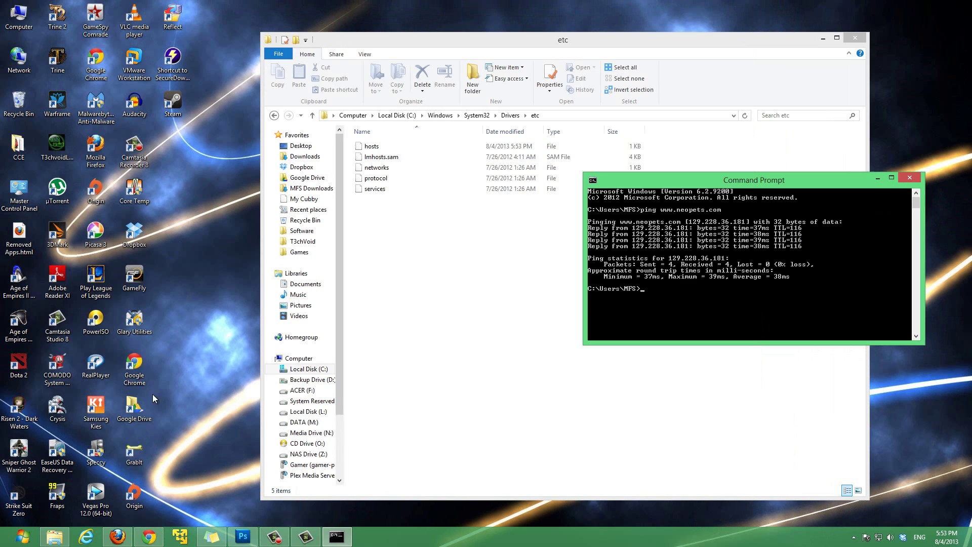
- Open a fresh Chrome window and load google.com, which now shows Neopets
double_click(135, 369)
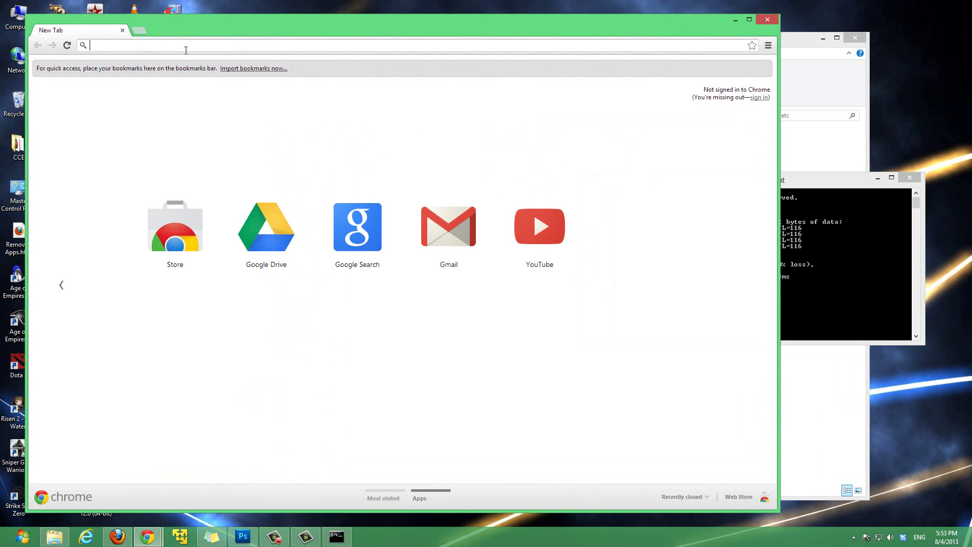
type("google.com")
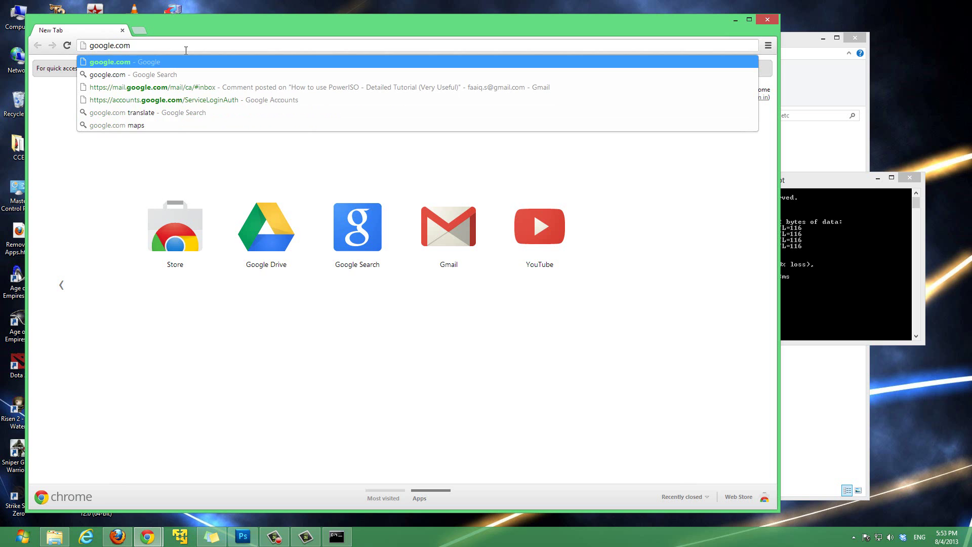
key("Return")
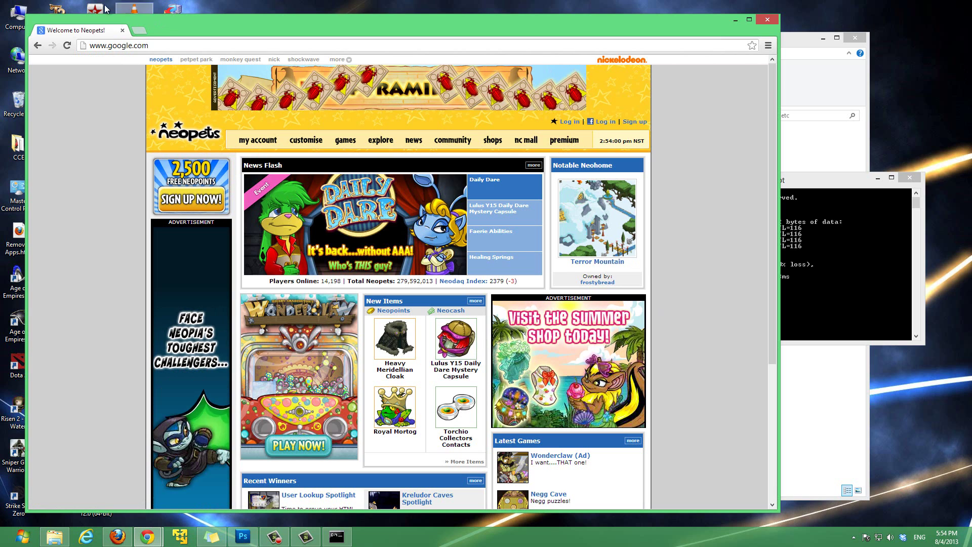
left_click(91, 45)
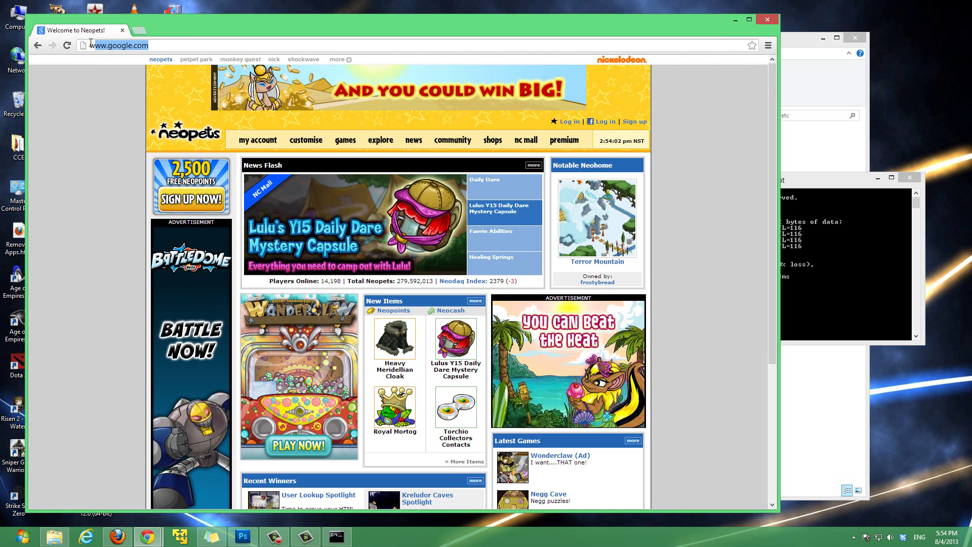
left_click(113, 167)
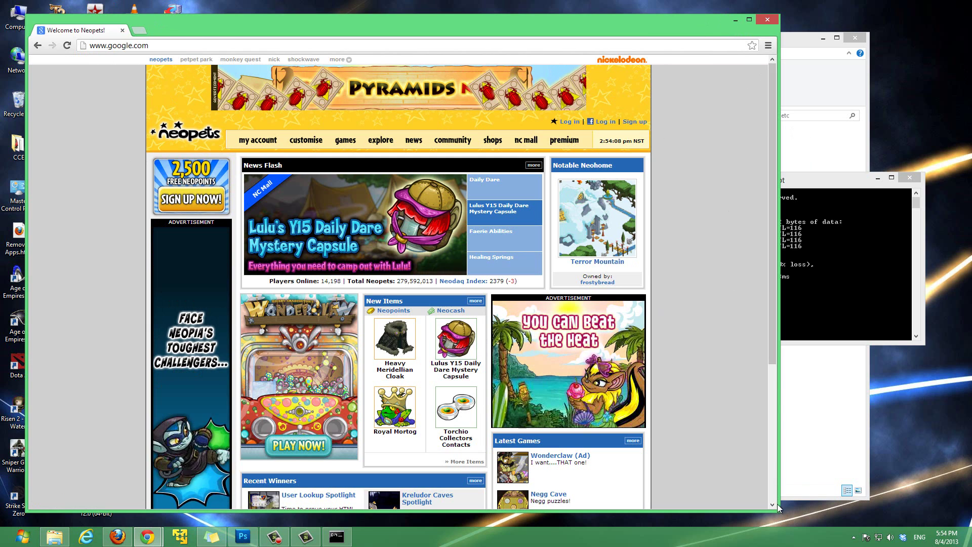
- Swap the Neopets page for an empty new tab and recentre the resized window
left_click_drag(779, 508, 497, 436)
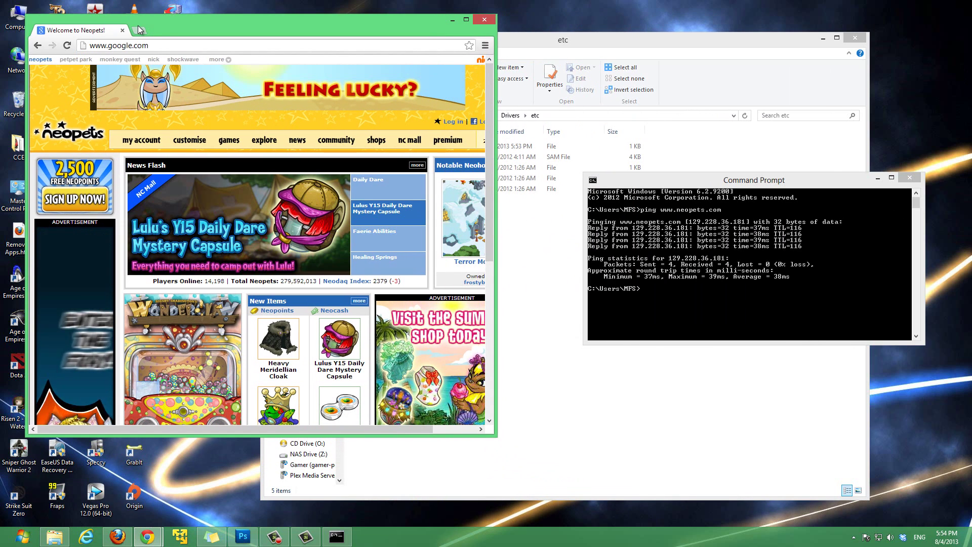
left_click(138, 29)
left_click(117, 31)
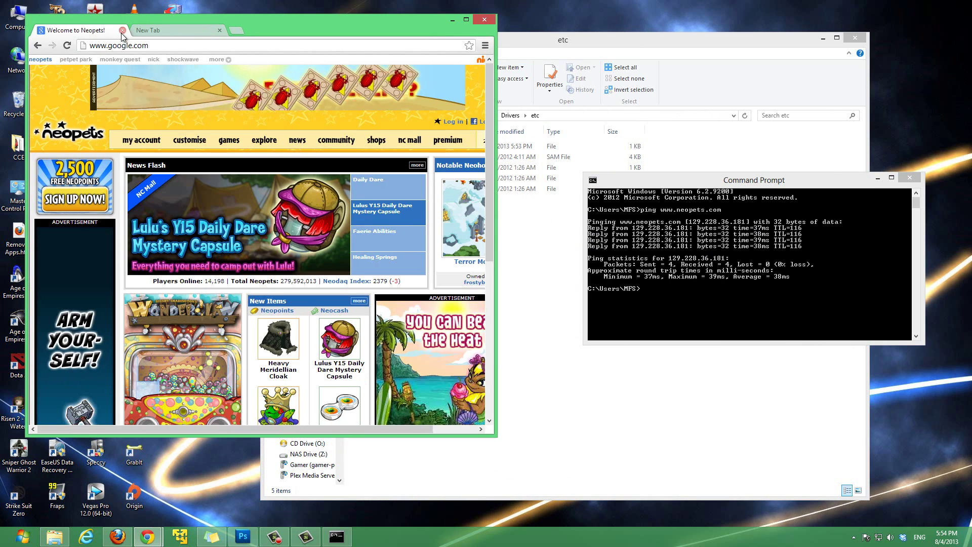
left_click(122, 31)
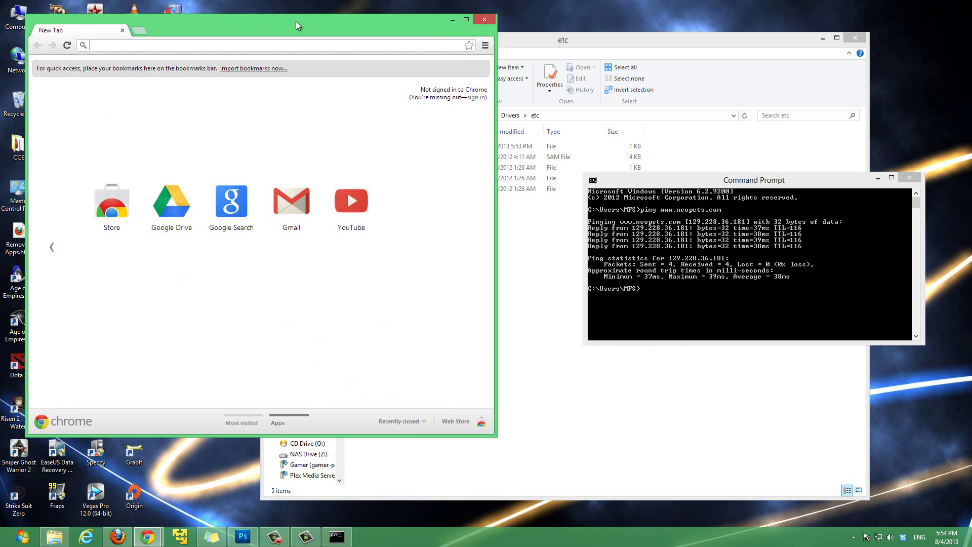
left_click_drag(296, 22, 487, 46)
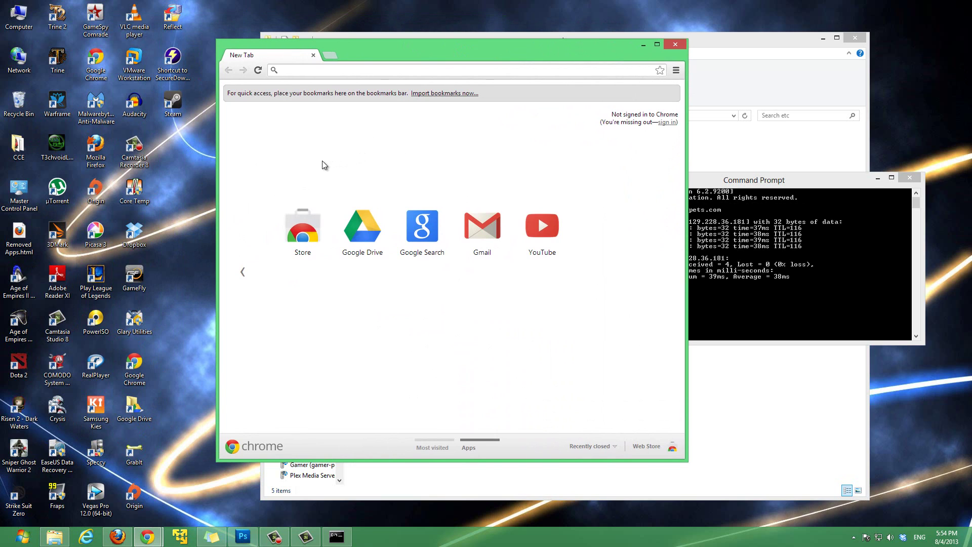
- Close the Command Prompt window and minimize Chrome to reveal the desktop
left_click(793, 274)
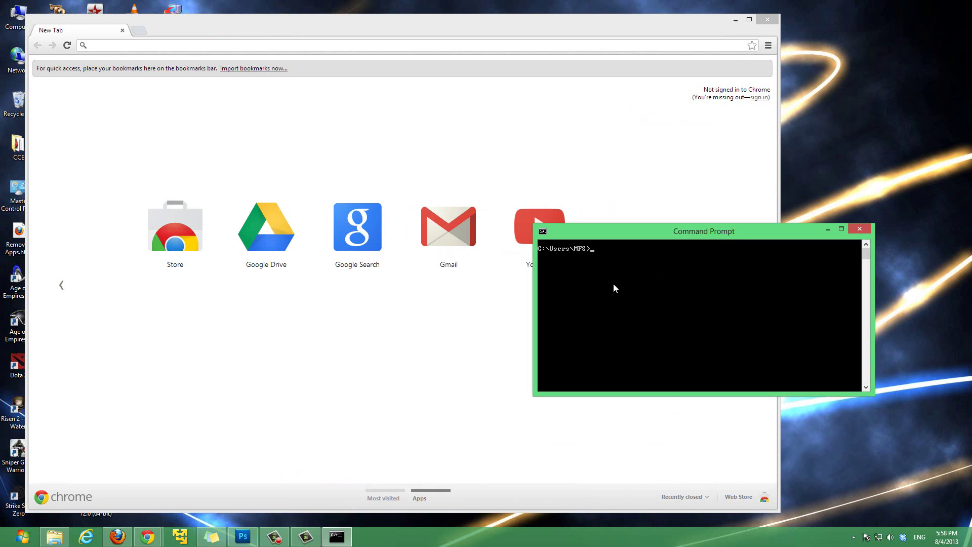
left_click(866, 230)
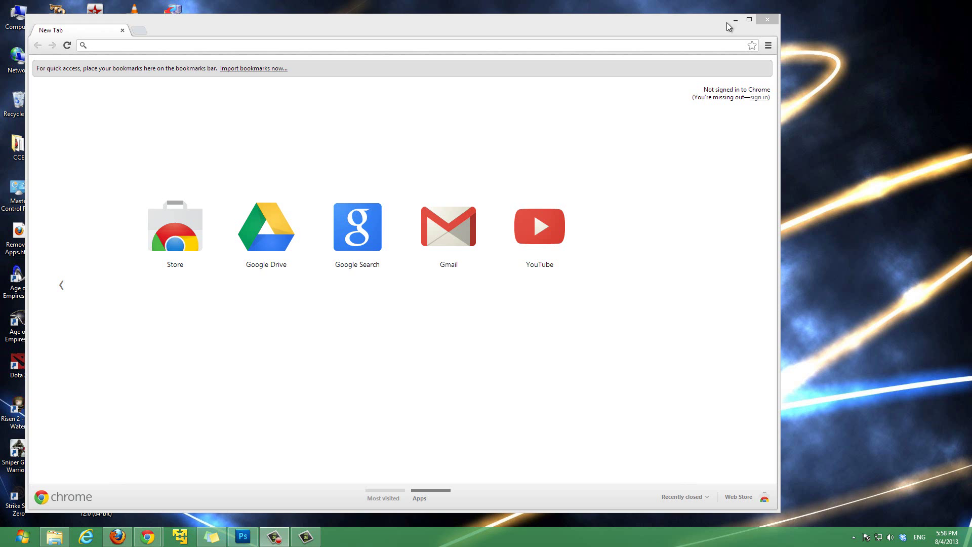
left_click(737, 19)
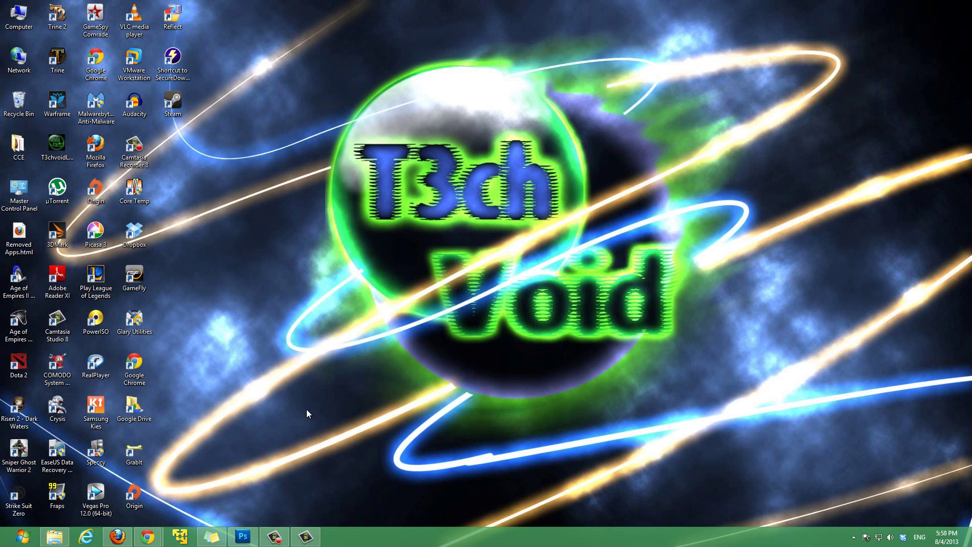
key("super")
type("cmd")
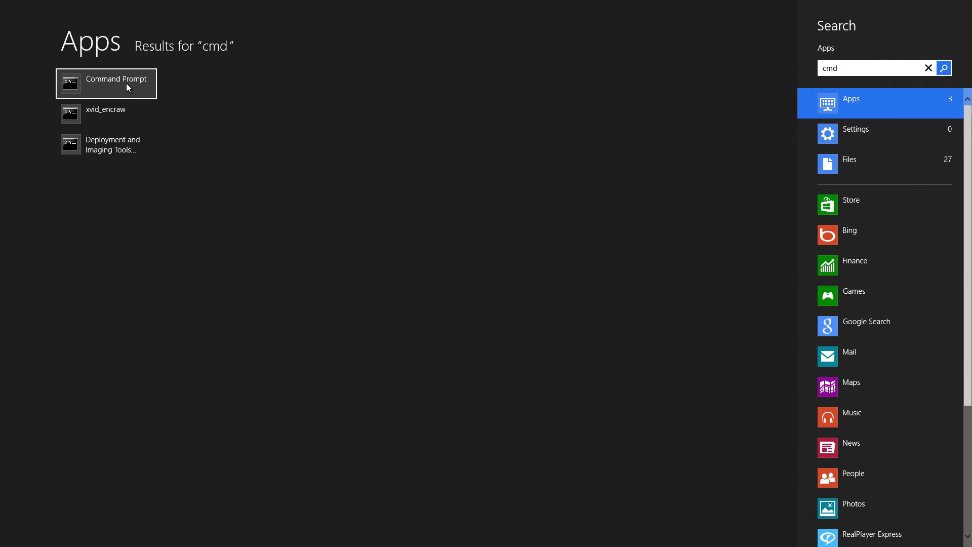
right_click(126, 83)
left_click(125, 83)
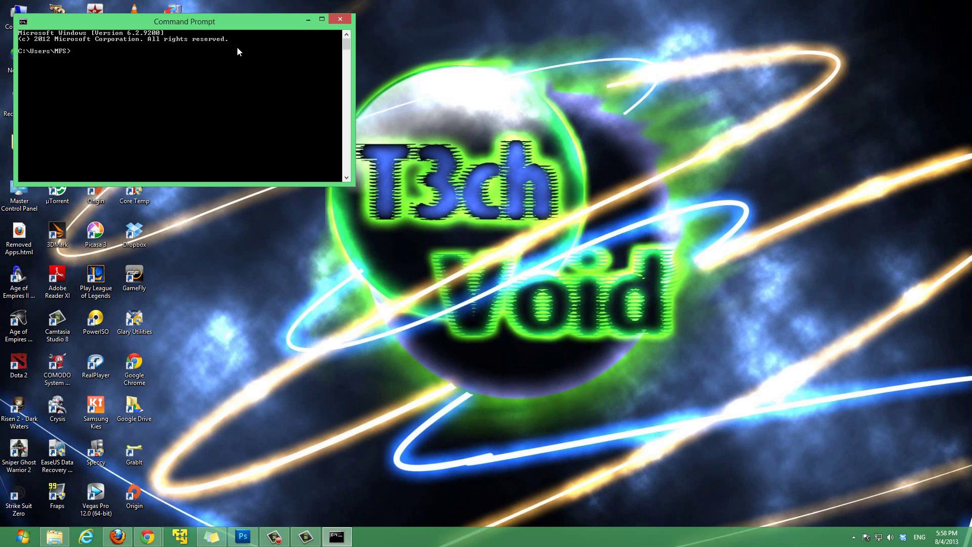
left_click_drag(131, 21, 694, 206)
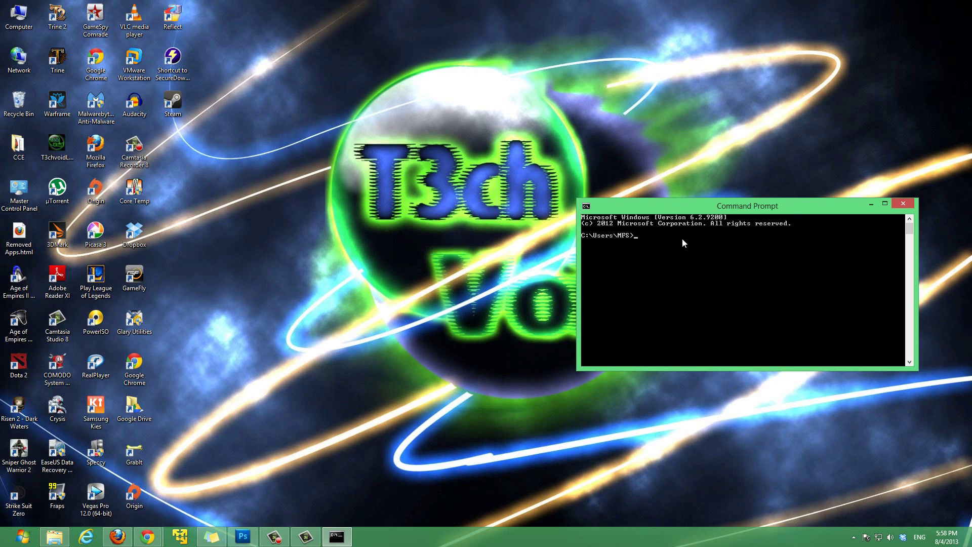
type("ping www.runescape.com")
key("Return")
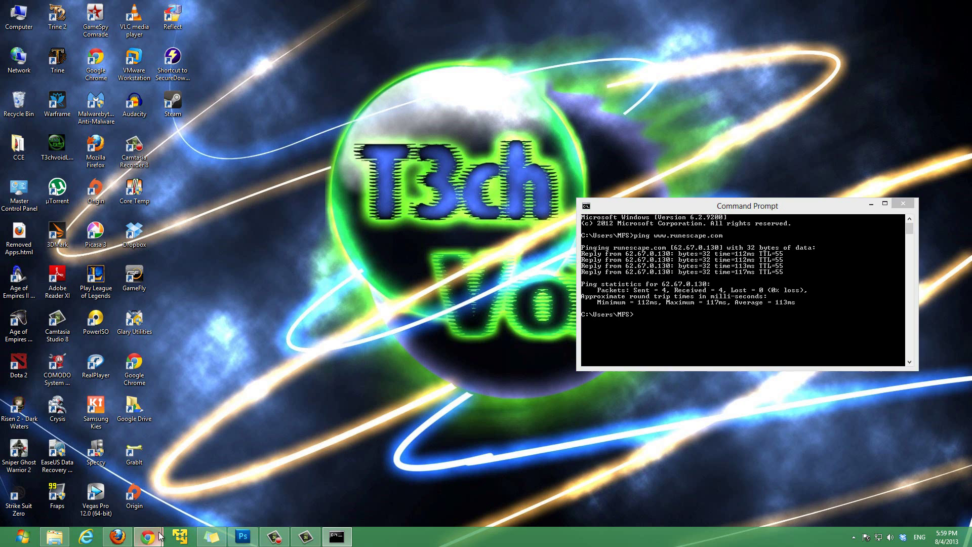
- Bring the New Tab Chrome window forward and shrink it to uncover the console
mouse_move(148, 536)
left_click(191, 491)
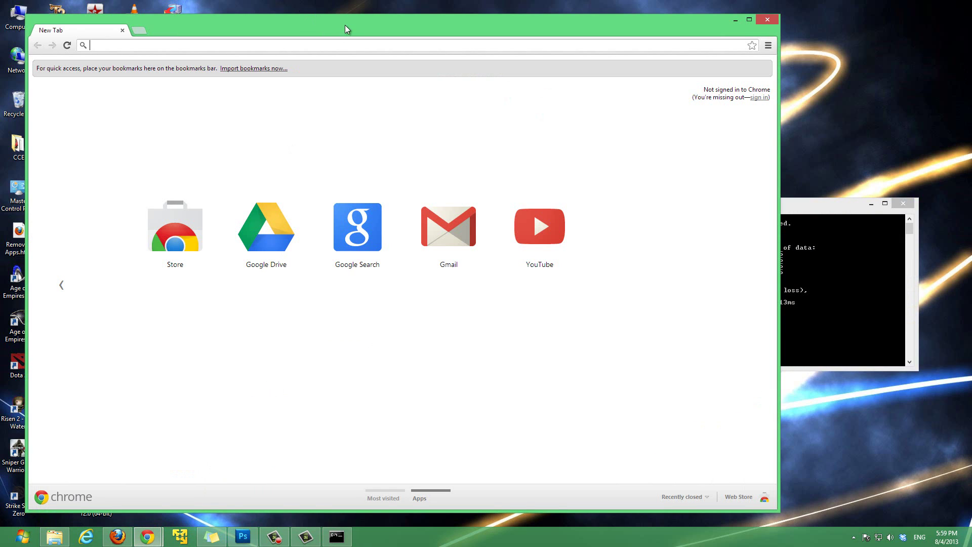
left_click_drag(345, 25, 329, 24)
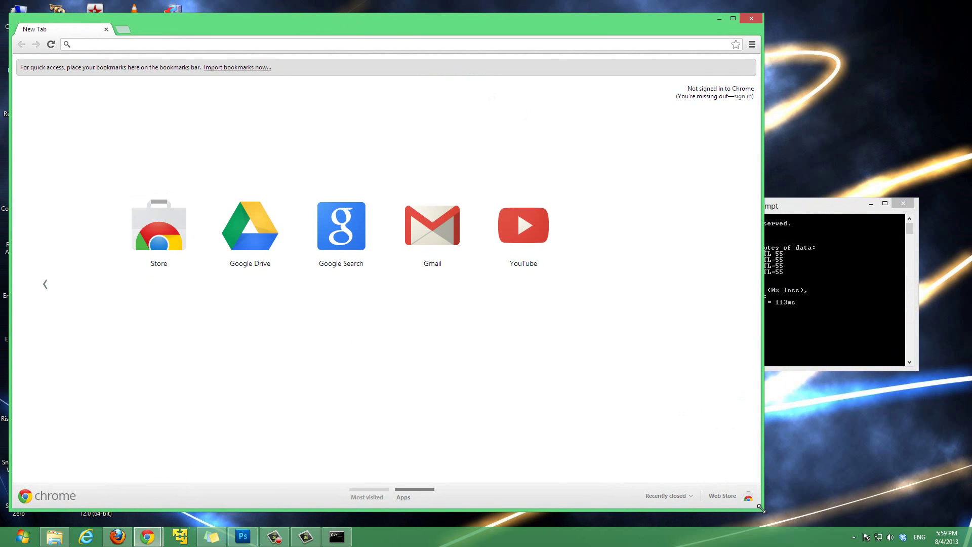
left_click_drag(761, 509, 567, 368)
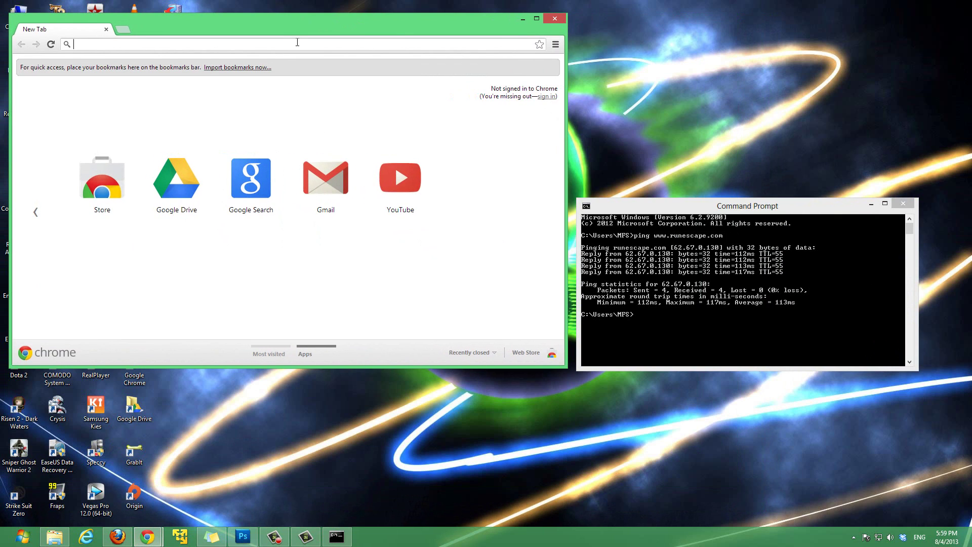
- Load 62.67.0.130 in Chrome, check the RuneScape splash page, then minimize the browser
type("62.")
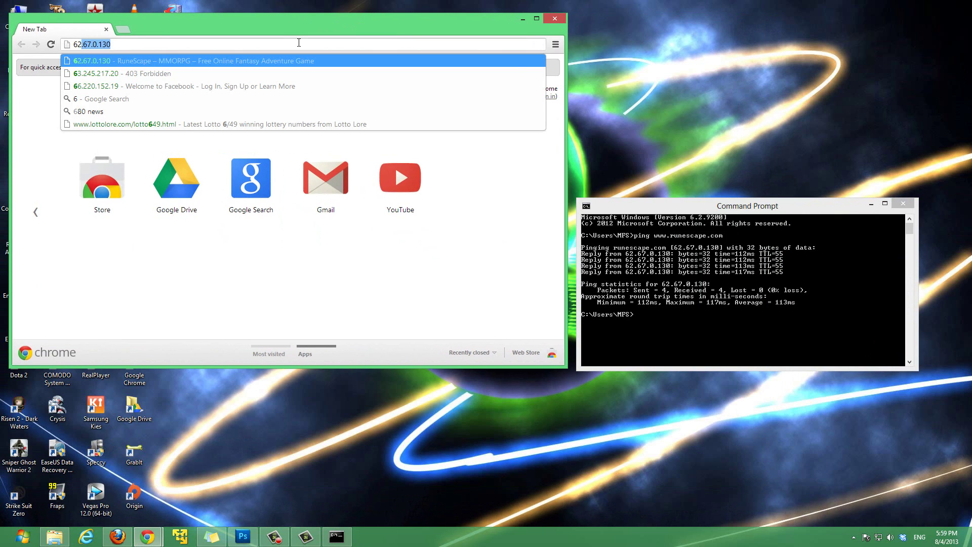
type("67")
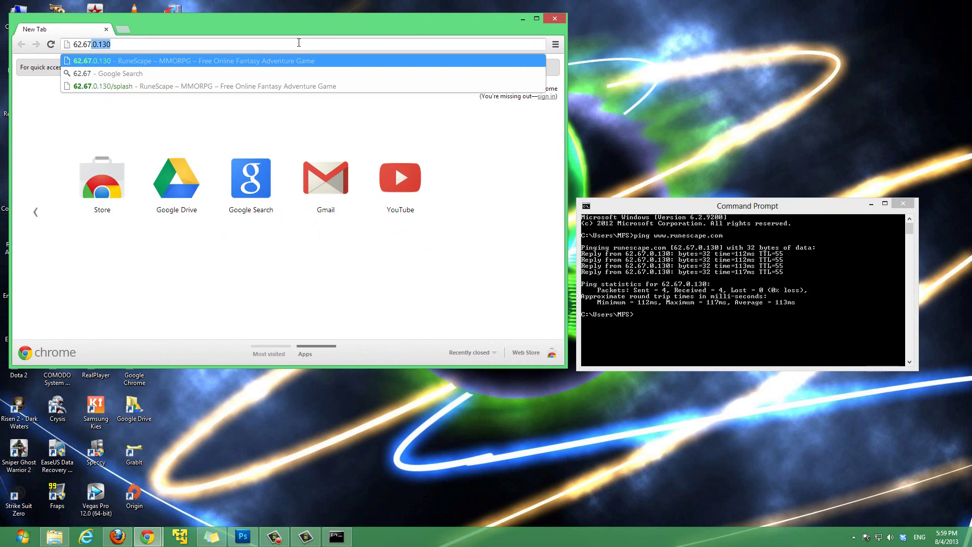
type(".0.130")
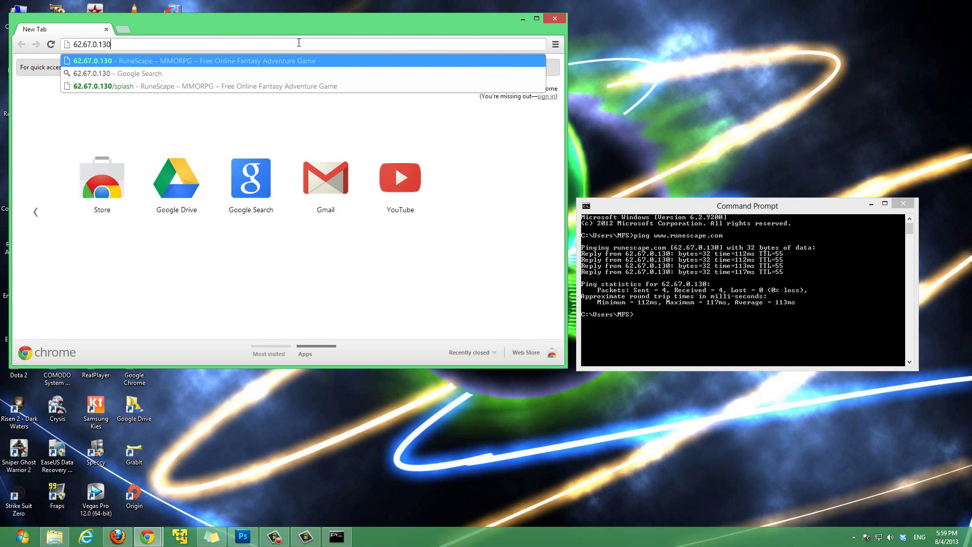
key("Return")
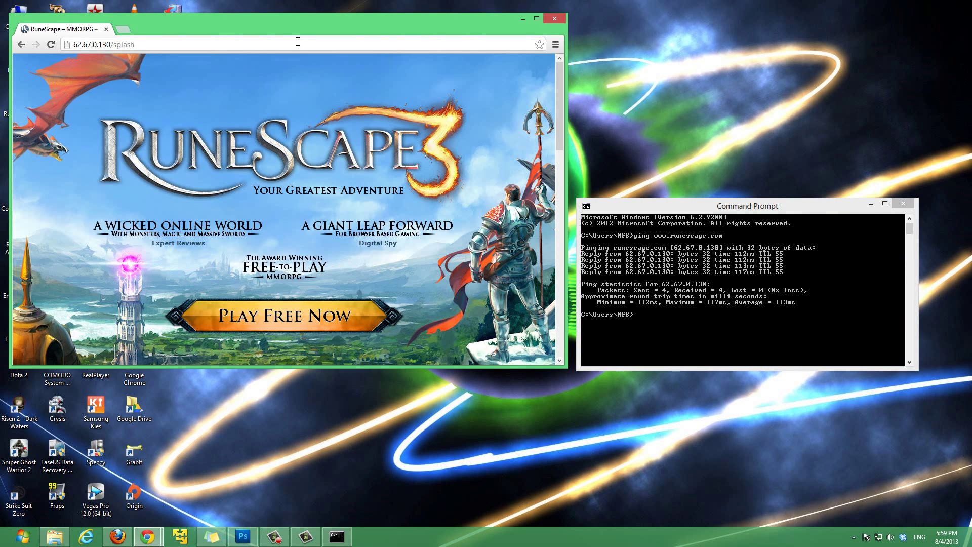
scroll(370, 207, "down", 5)
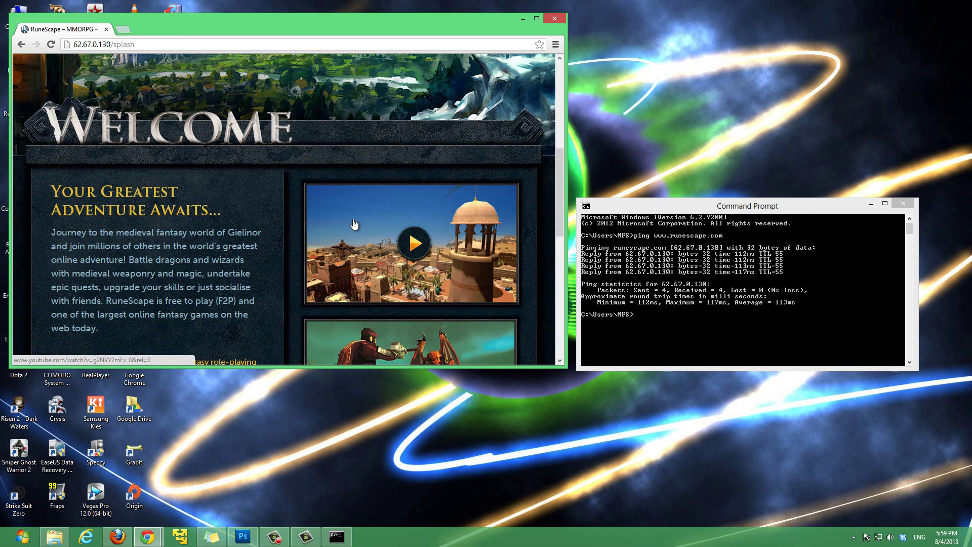
scroll(354, 219, "down", 3)
scroll(354, 219, "up", 10)
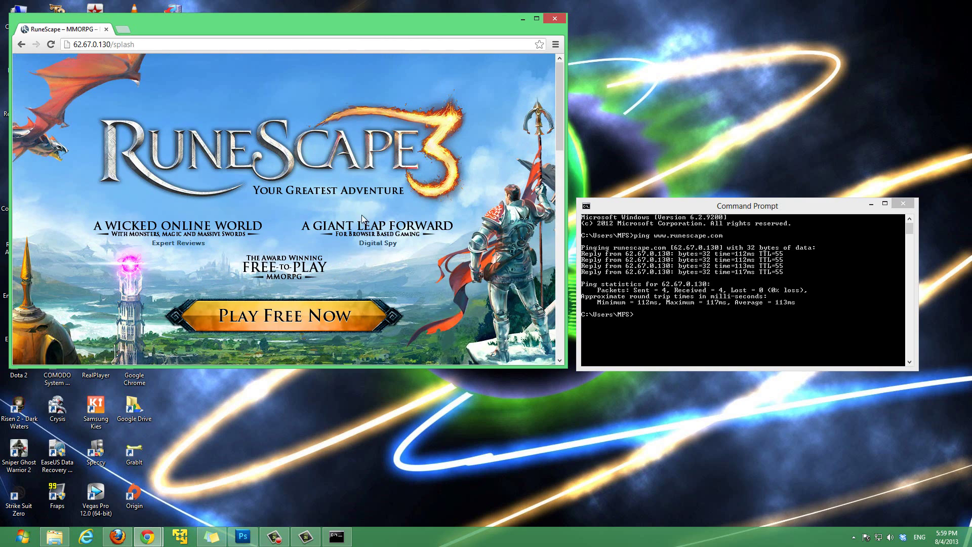
left_click(523, 20)
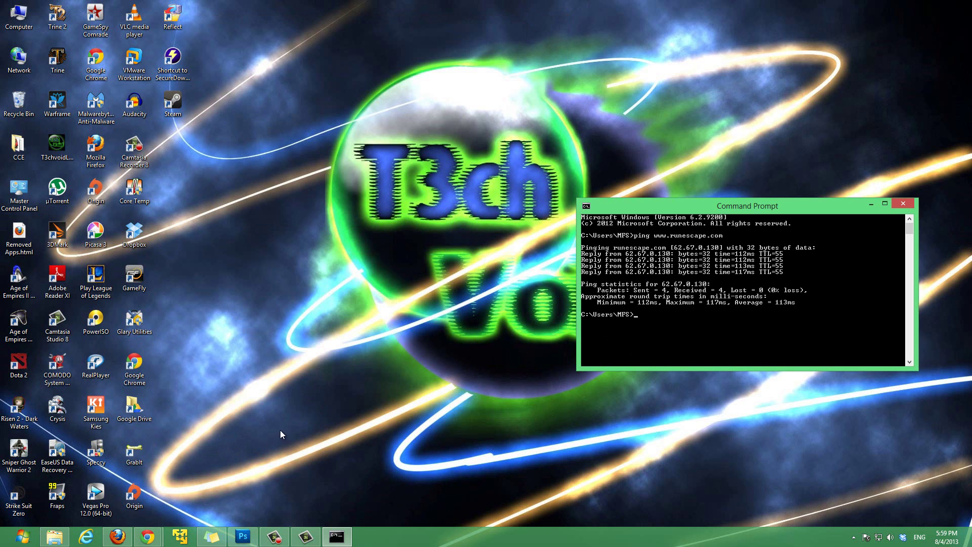
- Search the Start screen for notepad, run it as administrator, then close that window
key("super")
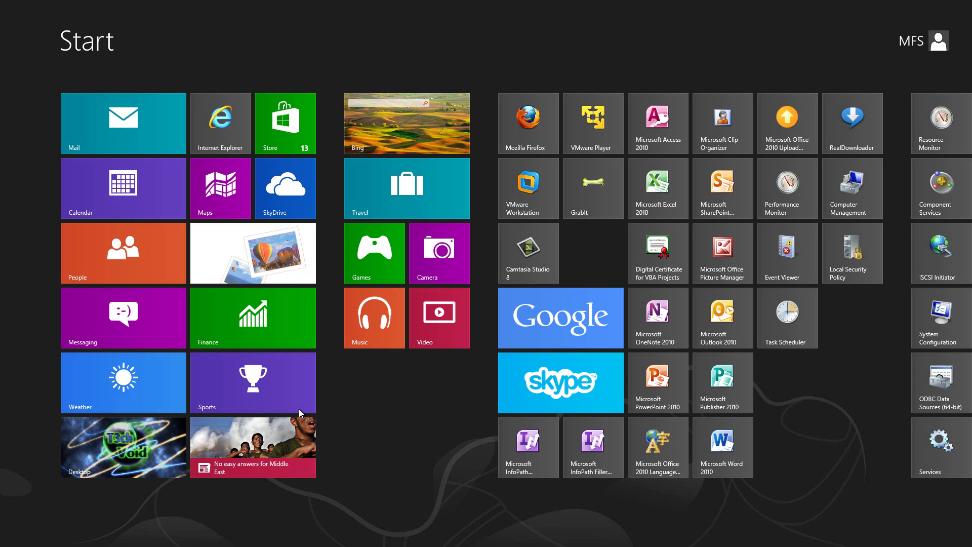
type("notepad")
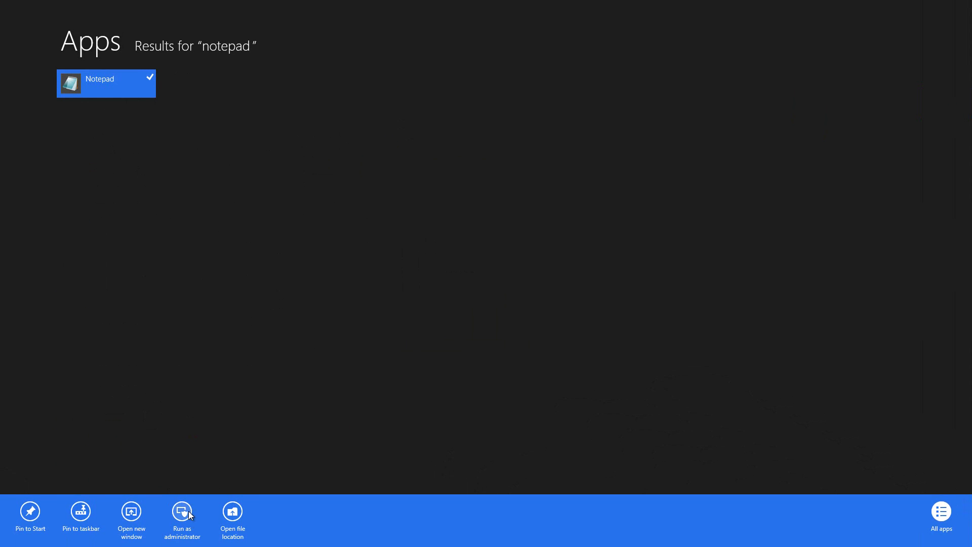
left_click(190, 514)
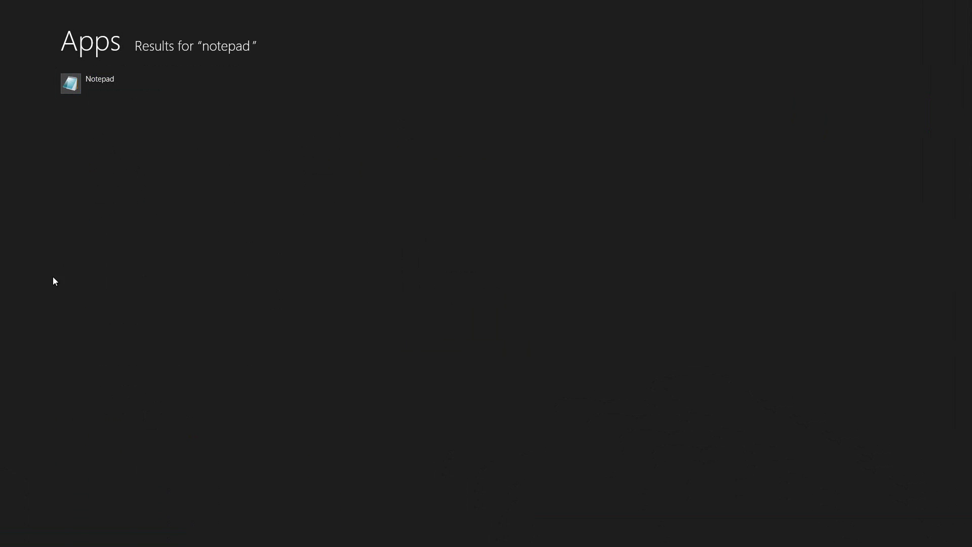
left_click(91, 88)
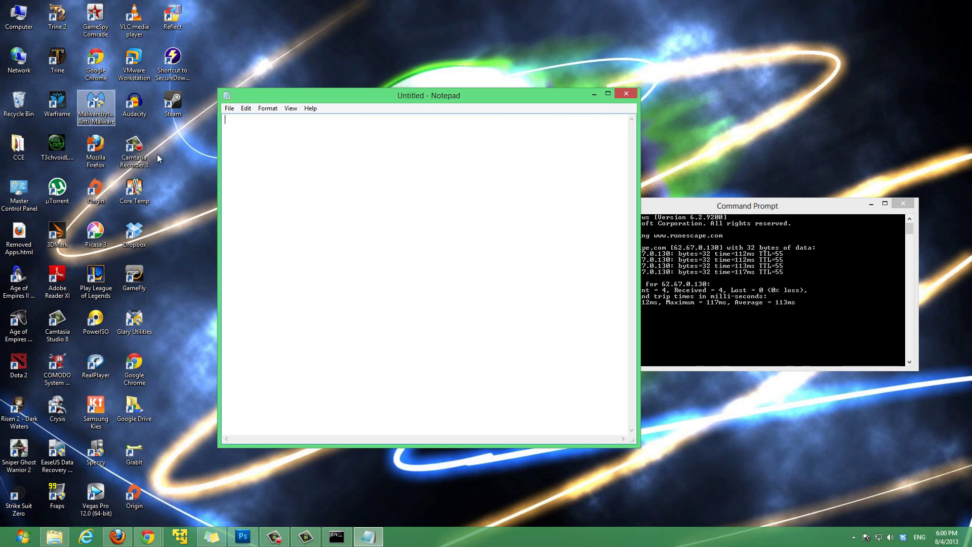
left_click(627, 94)
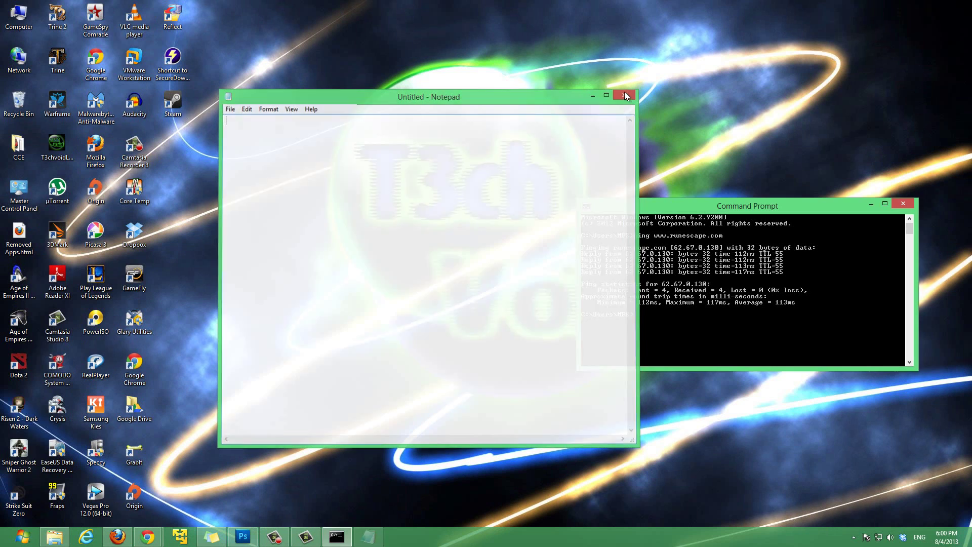
- Relaunch Notepad from the Start screen and place it up-left beside the console
key("super")
type("notepad")
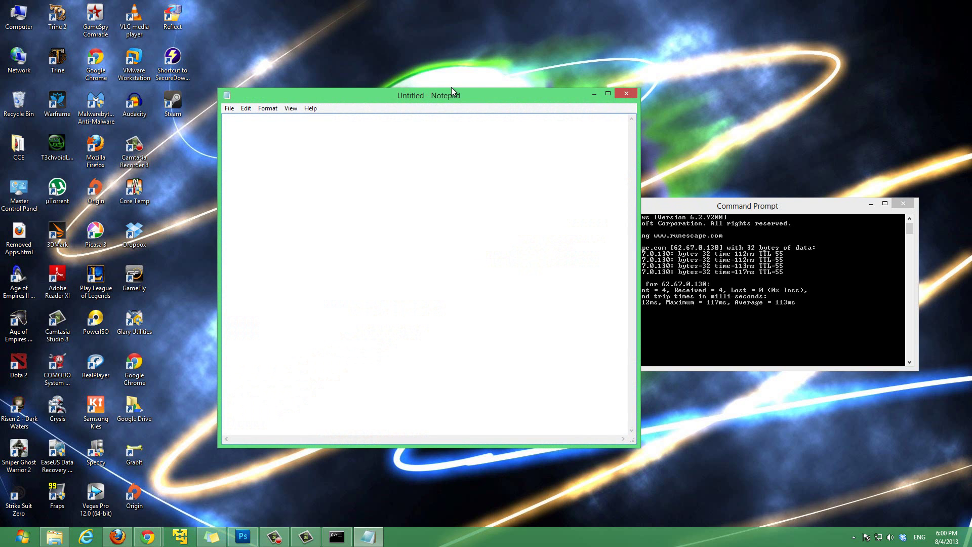
left_click_drag(452, 89, 381, 75)
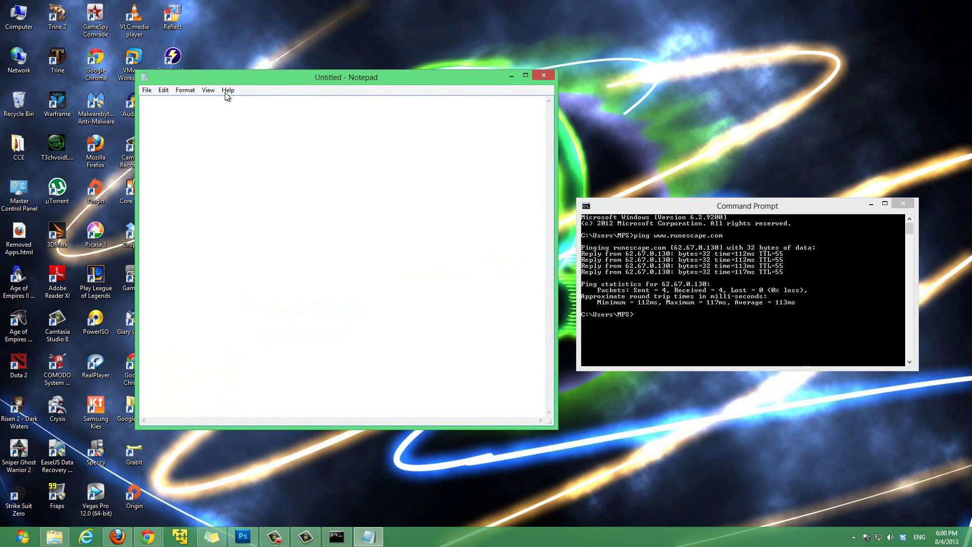
- In Notepad's Open dialog, browse to C:\Windows\System32\Drivers\etc
left_click(148, 90)
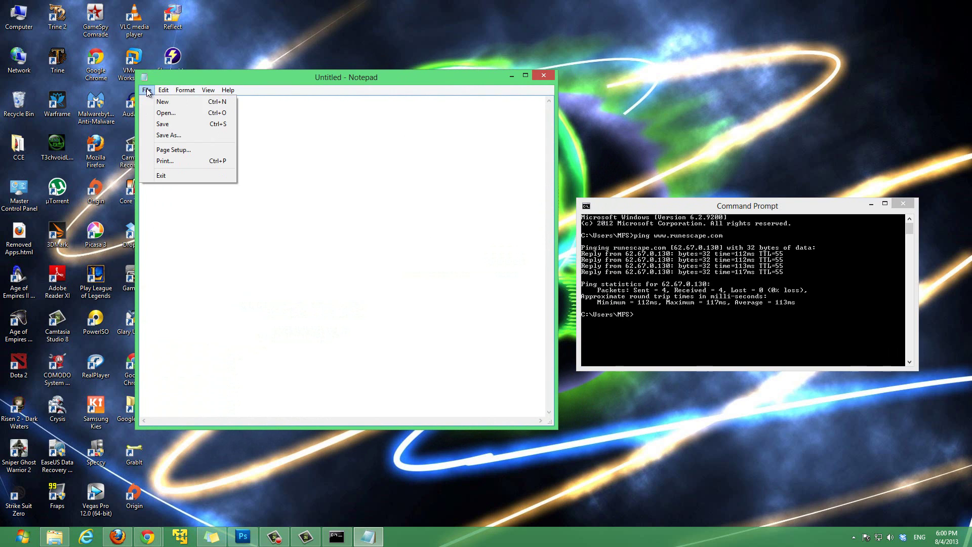
left_click(168, 116)
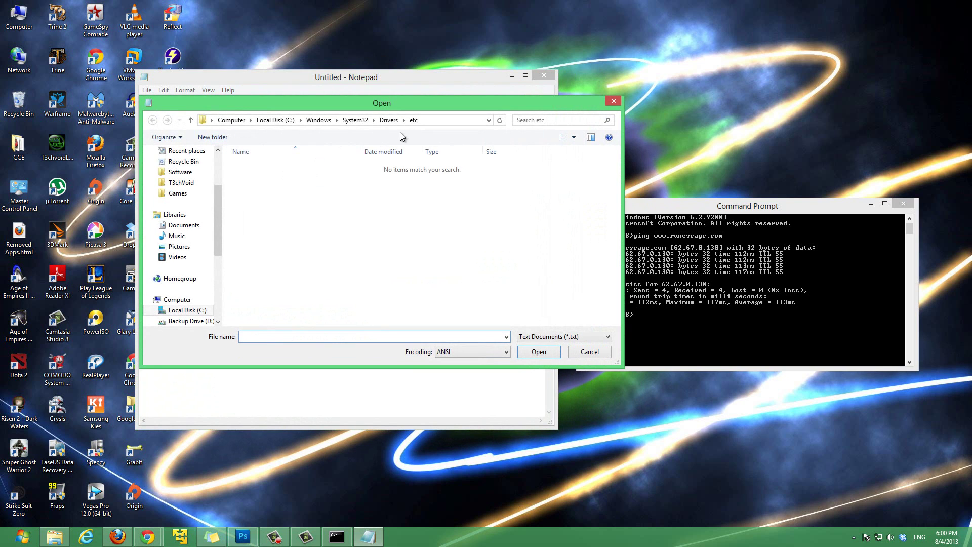
left_click(230, 120)
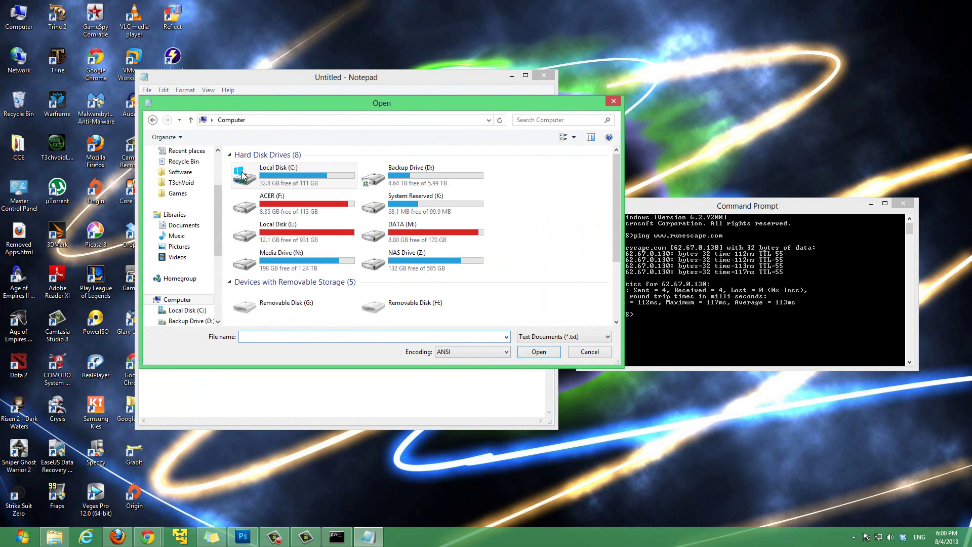
double_click(287, 177)
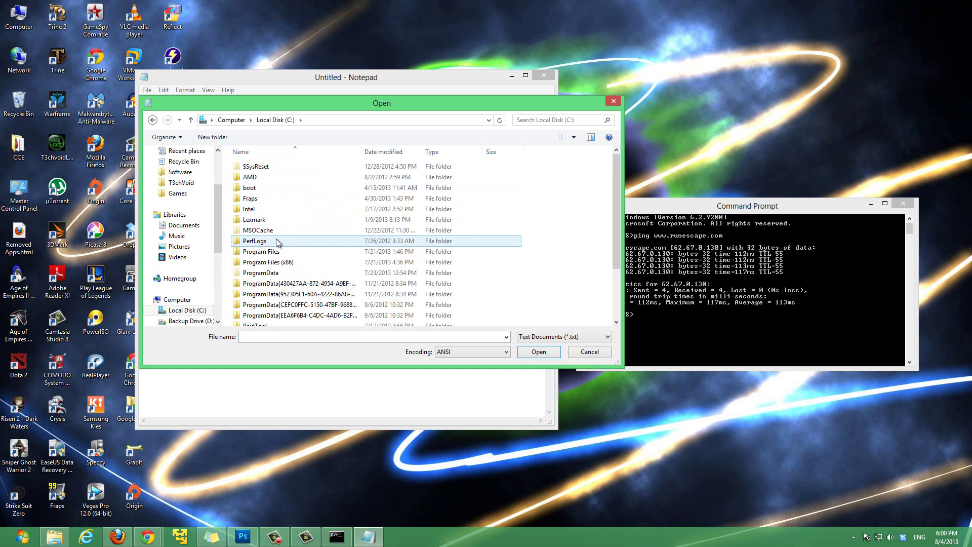
scroll(277, 263, "down", 3)
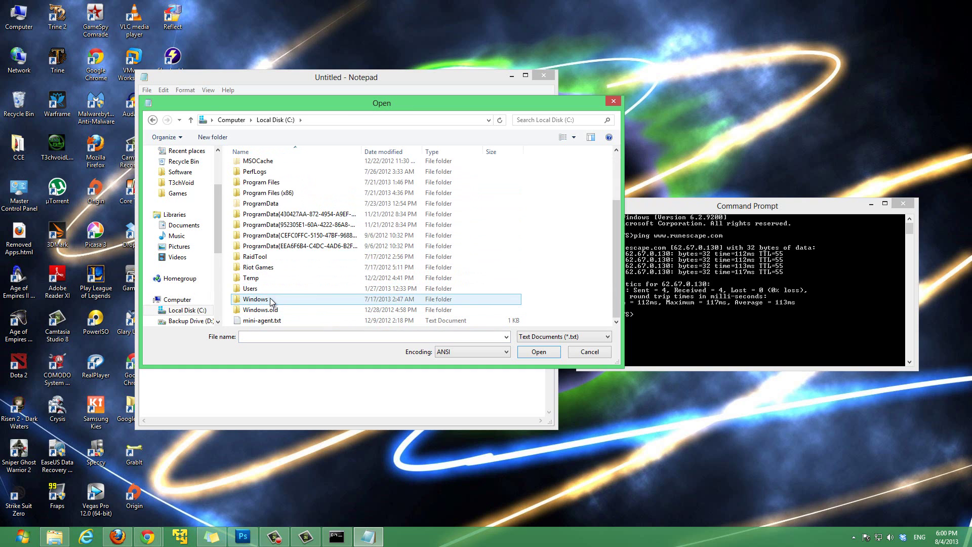
double_click(274, 302)
scroll(276, 284, "down", 12)
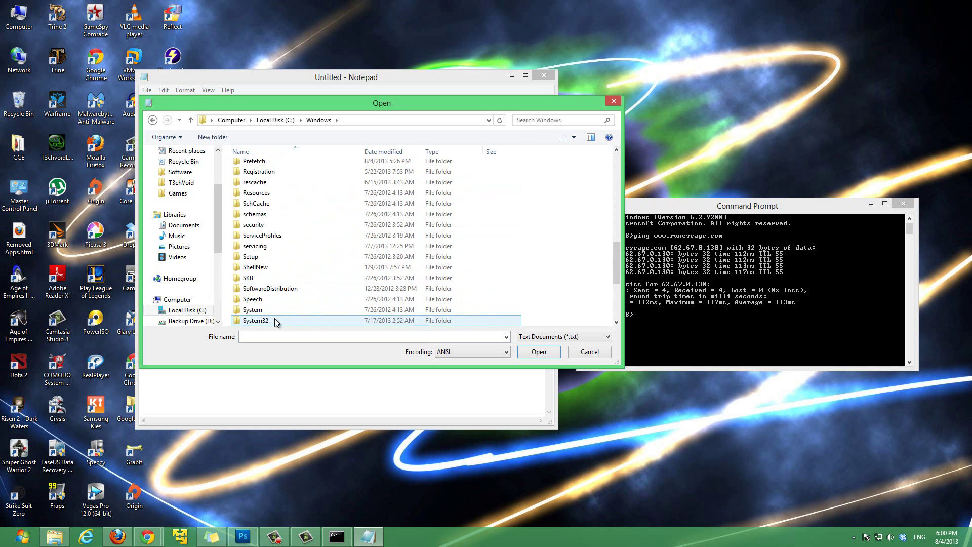
double_click(276, 321)
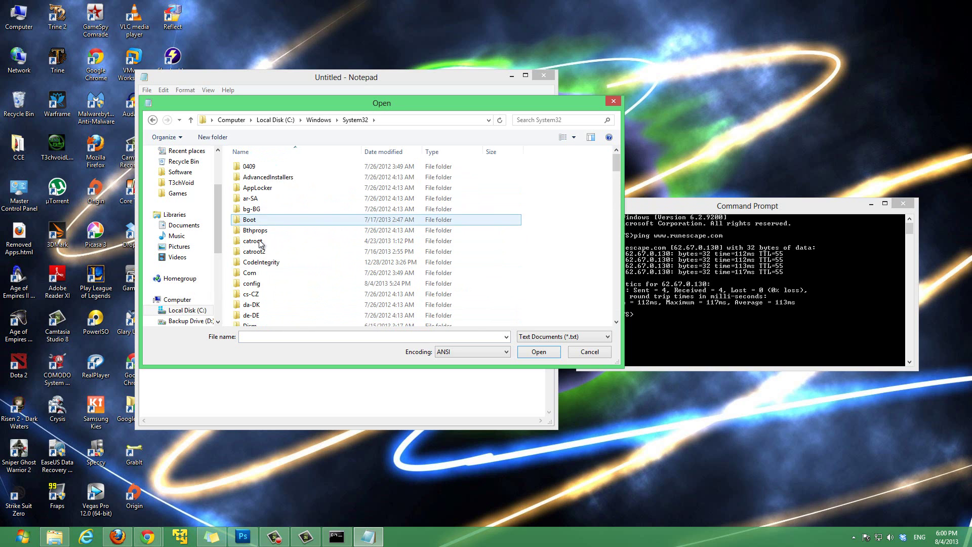
scroll(264, 255, "down", 3)
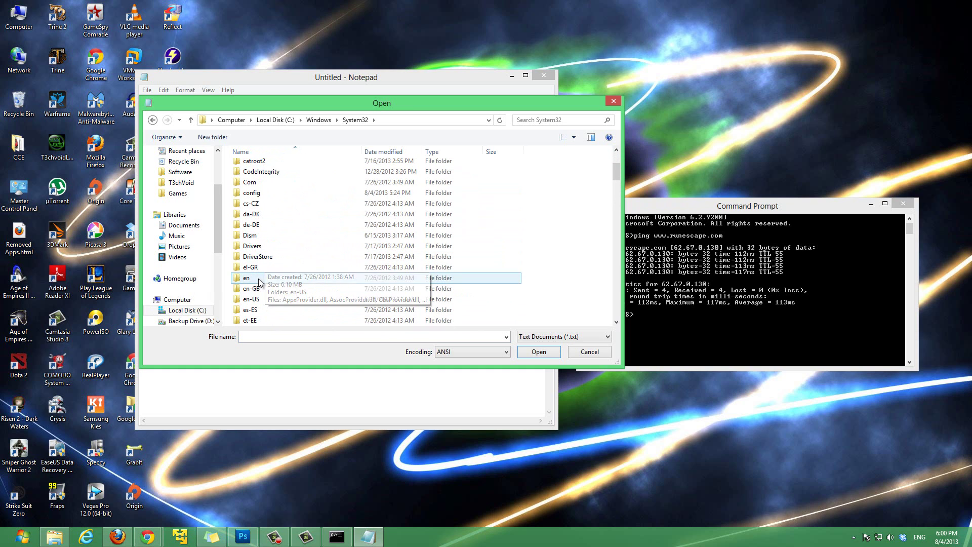
double_click(259, 251)
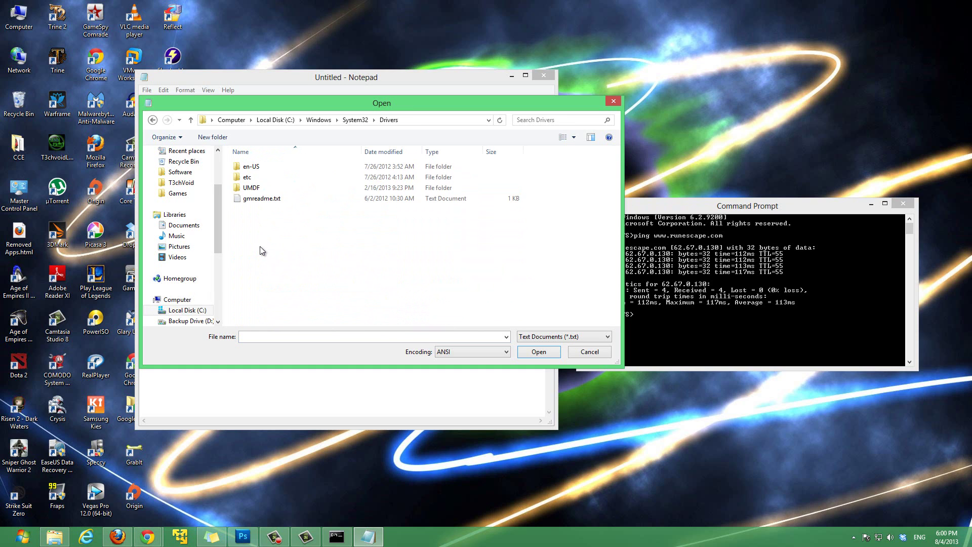
double_click(252, 181)
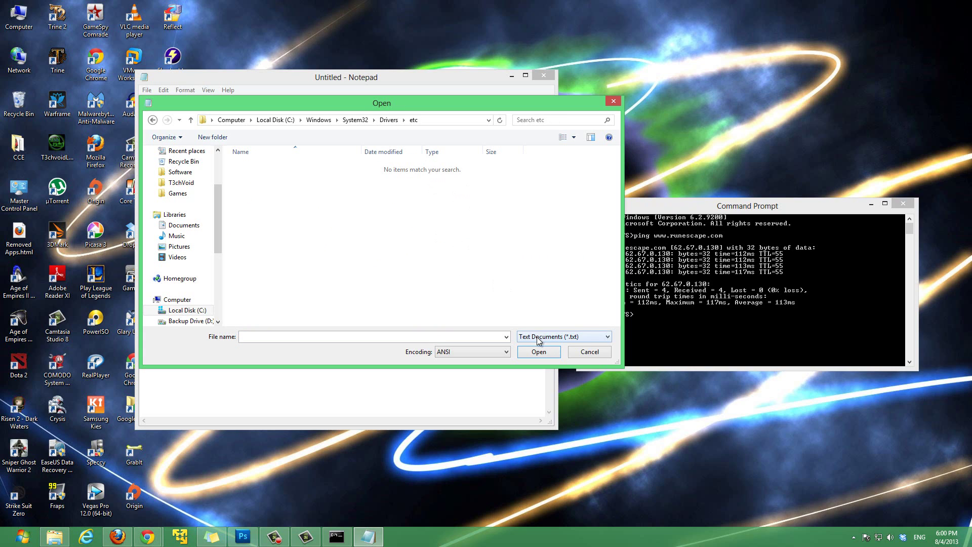
- Switch the file type to All Files and open the hosts file
left_click(571, 337)
left_click(532, 355)
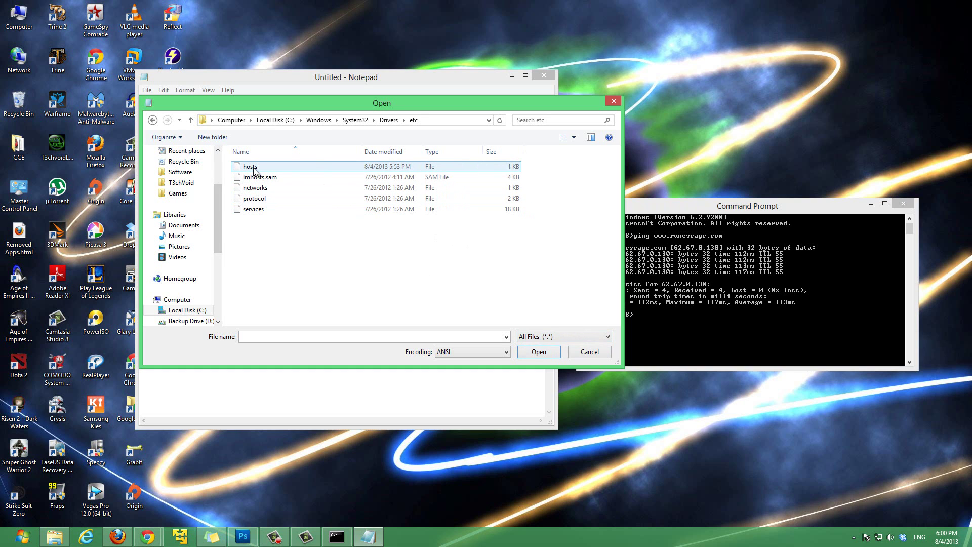
left_click(256, 168)
left_click(538, 353)
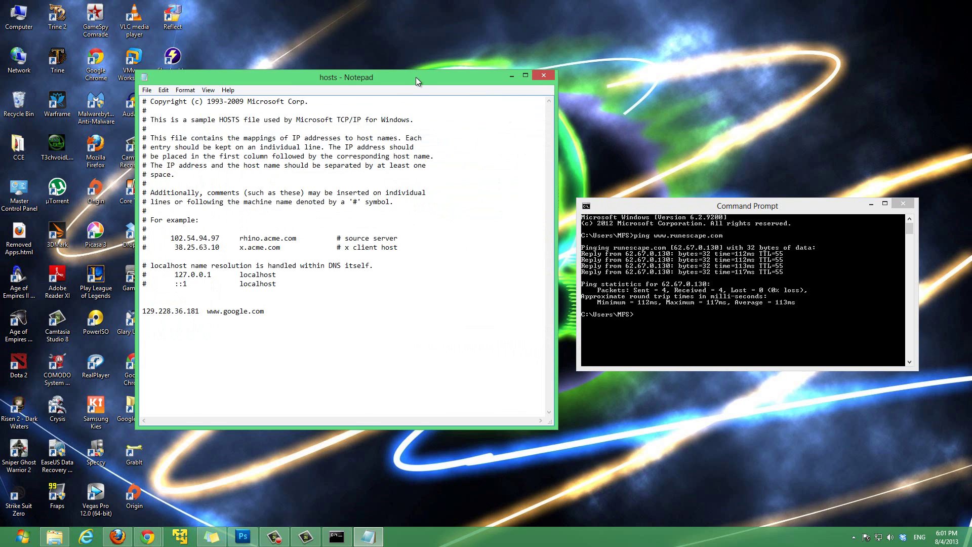
left_click_drag(417, 77, 426, 59)
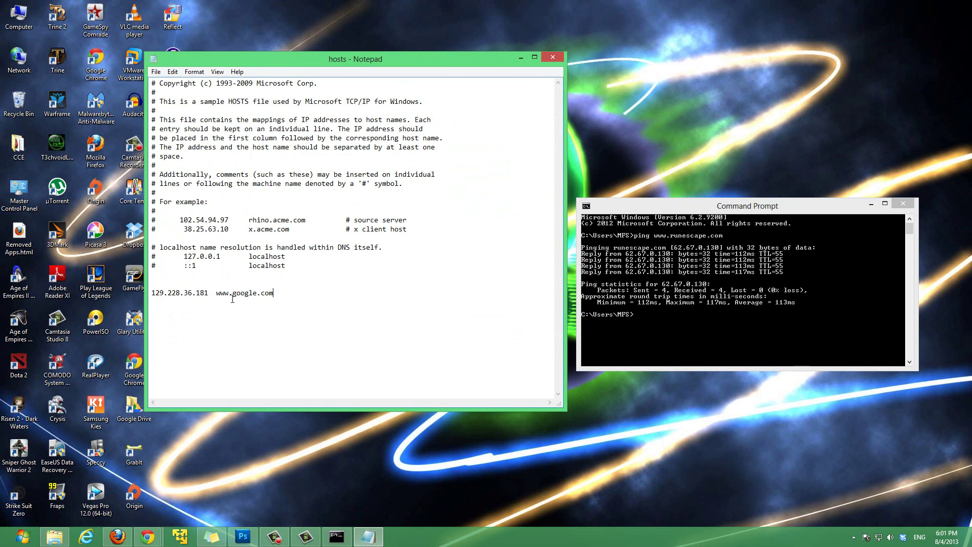
left_click_drag(208, 294, 154, 291)
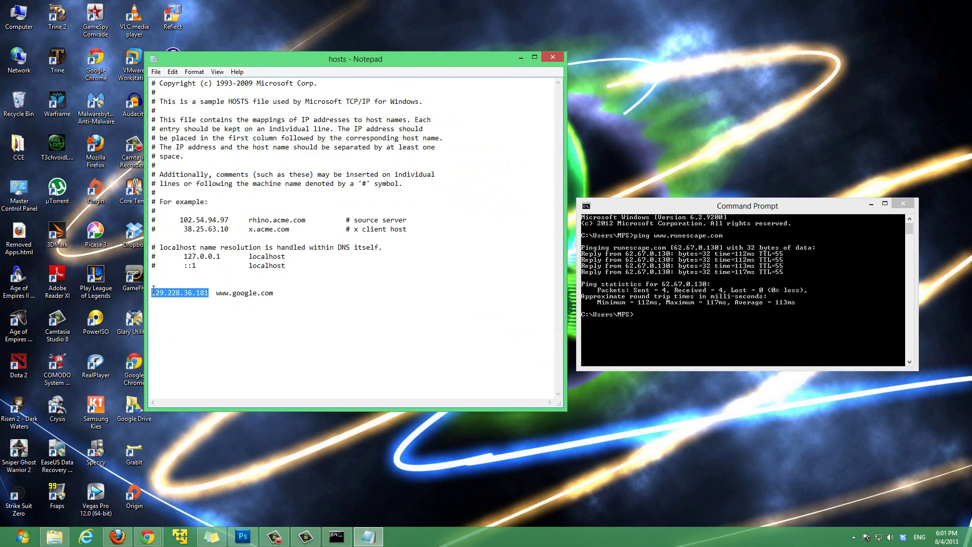
left_click(277, 292)
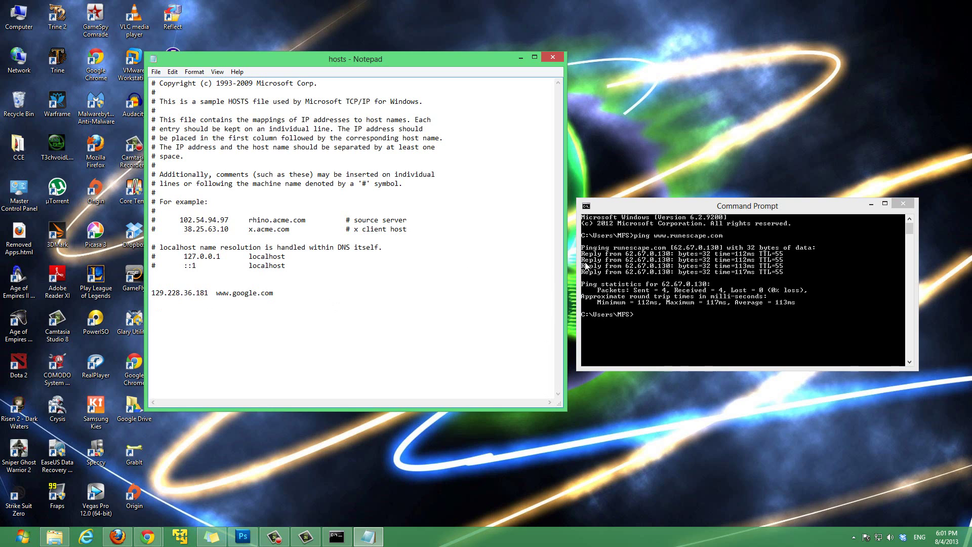
type("62.67.0.130  www.facebook.com")
left_click(156, 72)
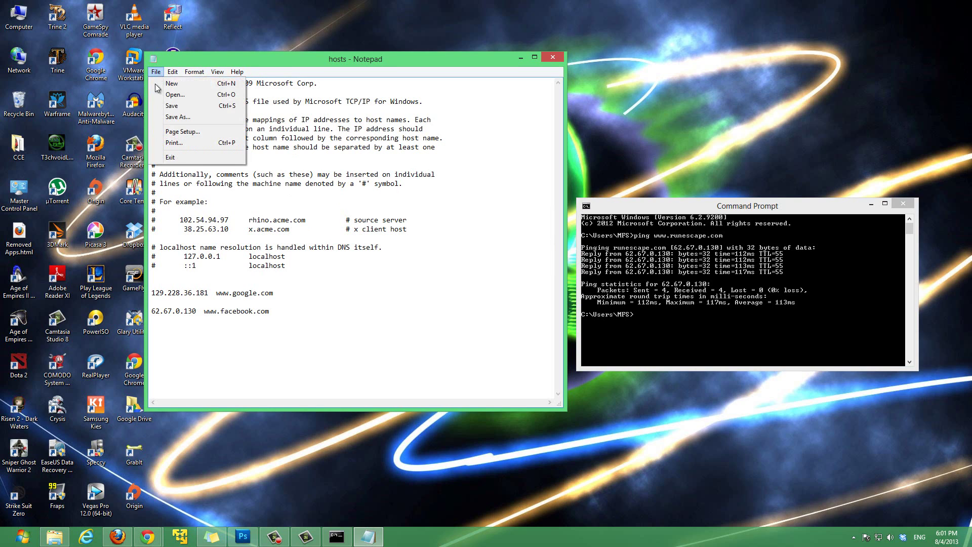
left_click(220, 108)
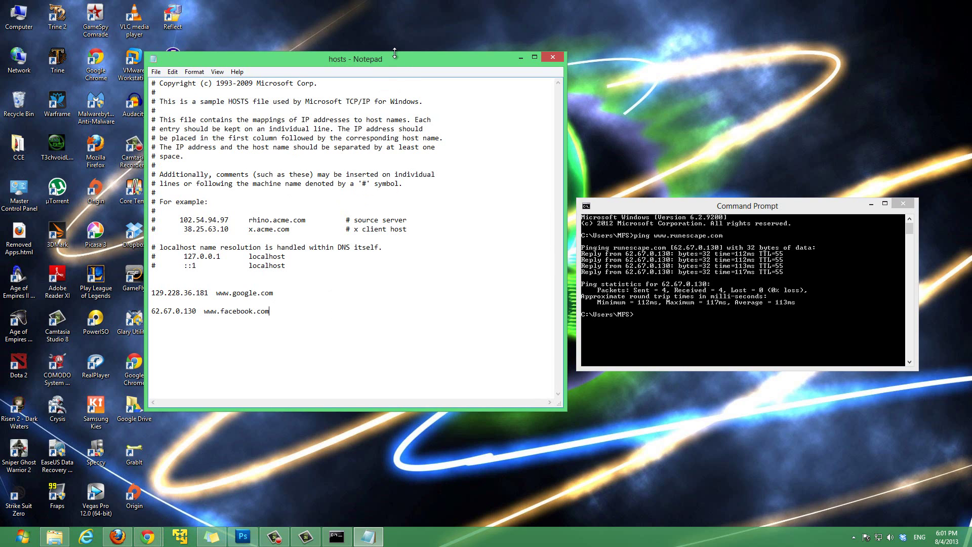
- Launch Chrome from the desktop, go to facebook.com, and scroll the resulting RuneScape splash page
left_click_drag(401, 57, 495, 52)
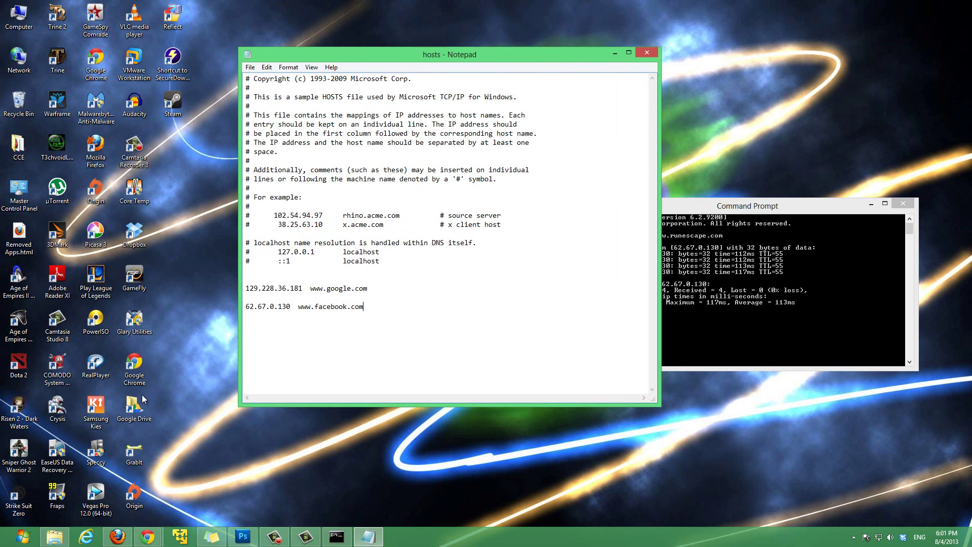
double_click(135, 378)
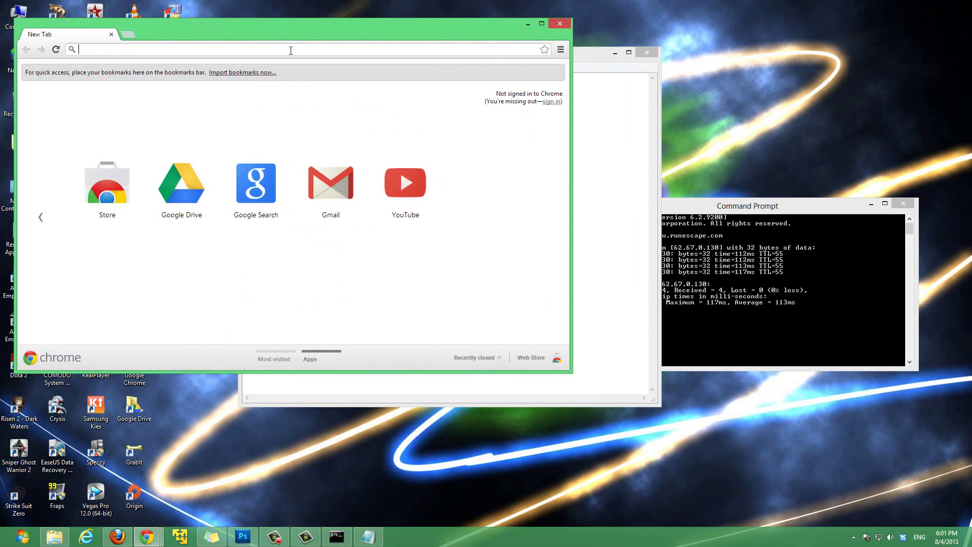
type("fac")
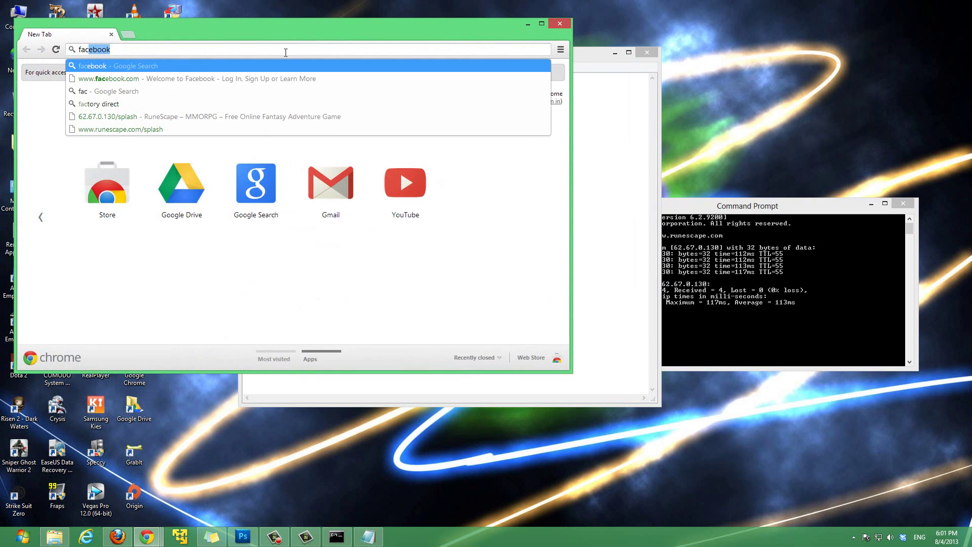
type("ebook.com")
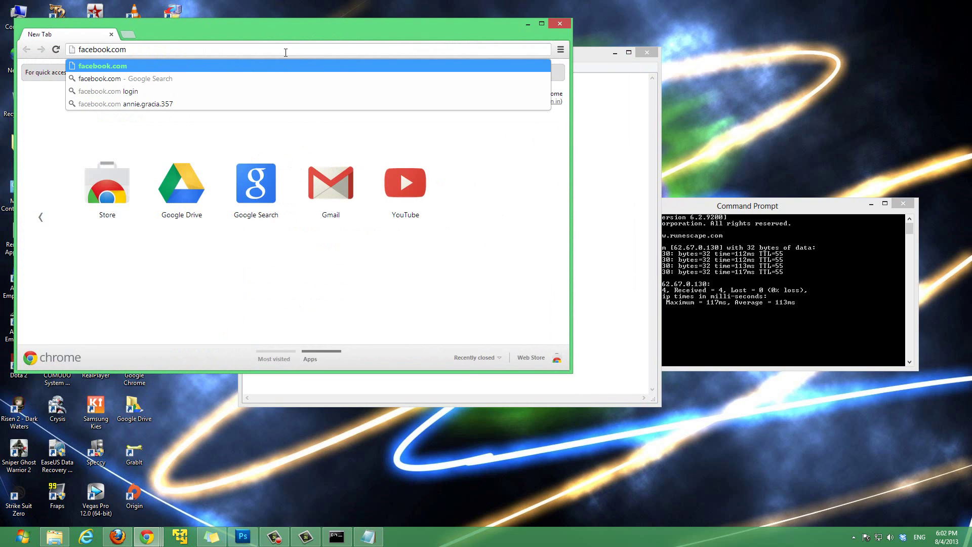
key("Return")
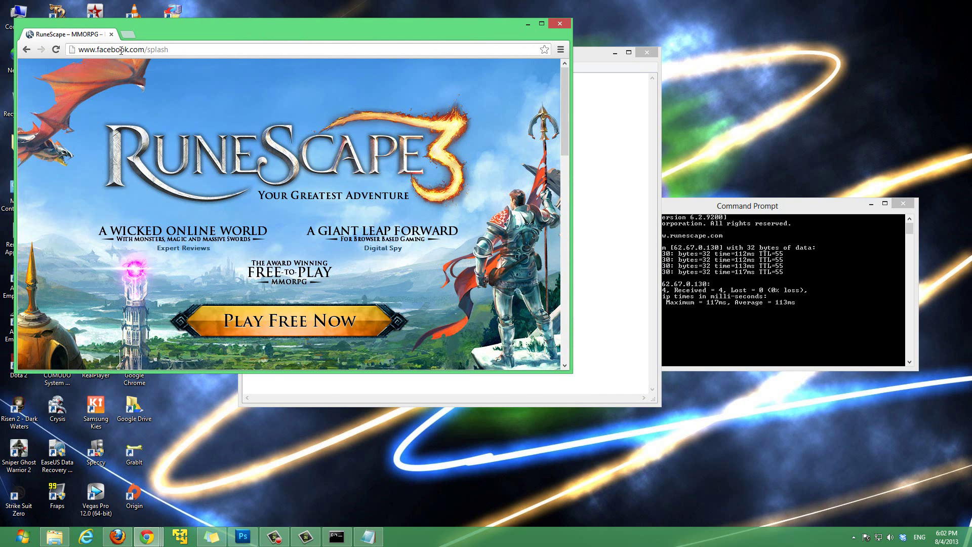
scroll(395, 278, "down", 10)
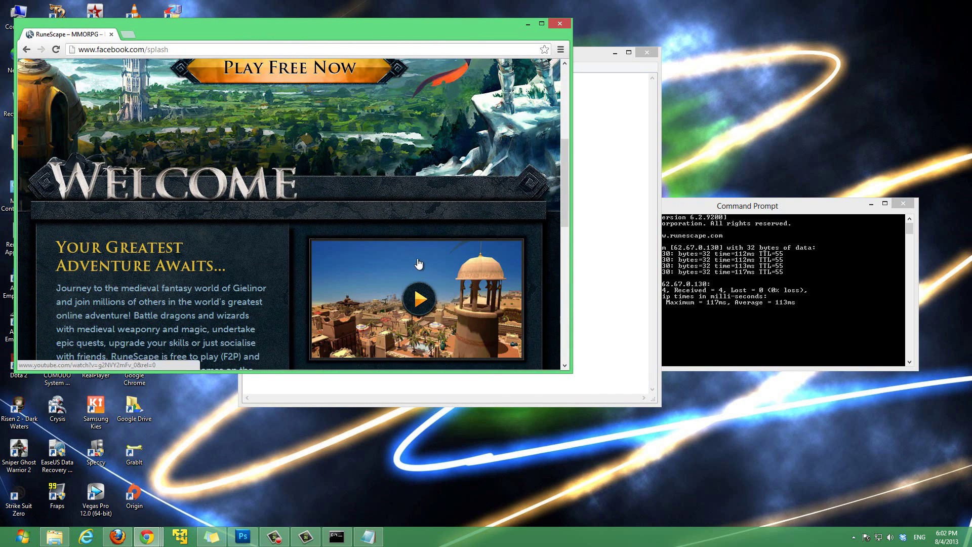
scroll(318, 305, "up", 10)
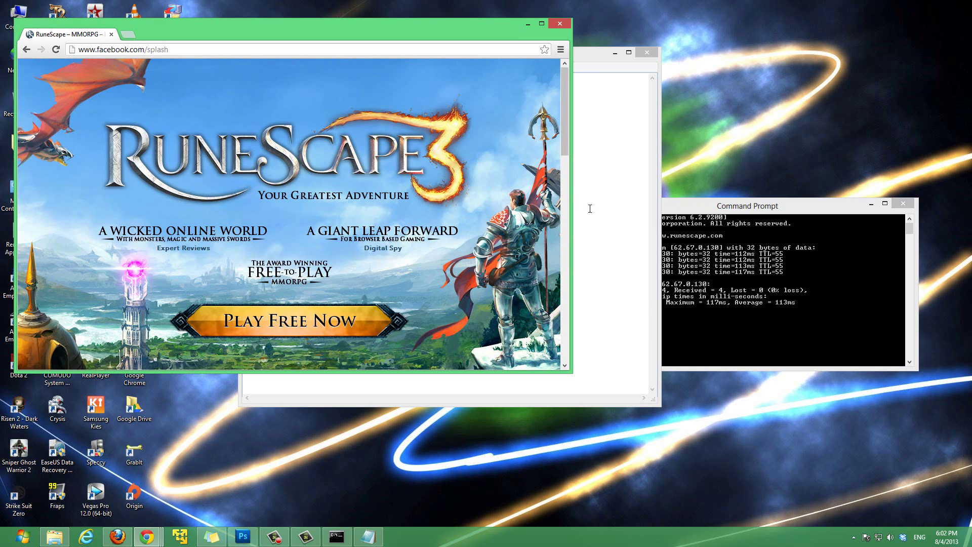
- Minimize Chrome so Notepad's hosts file with both redirects is visible beside Command Prompt
left_click(765, 208)
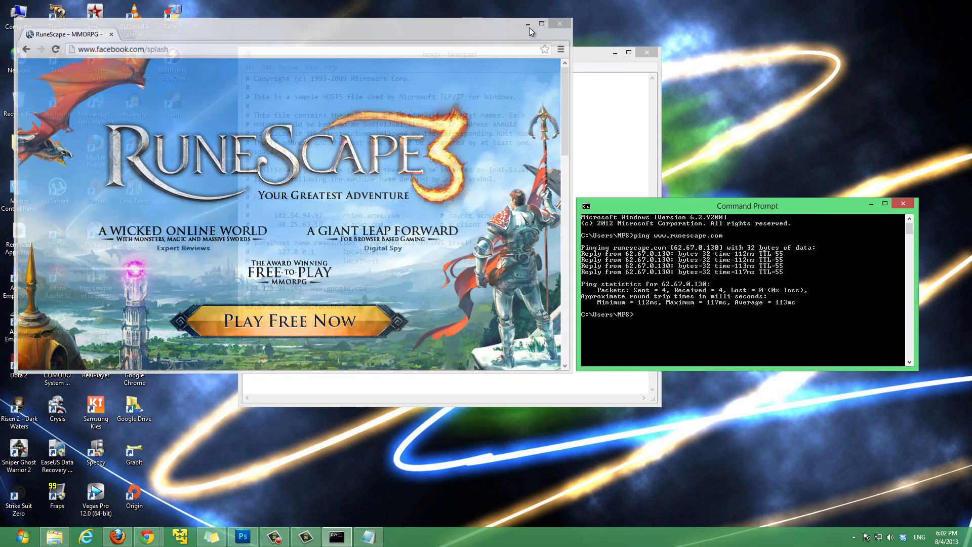
left_click(530, 27)
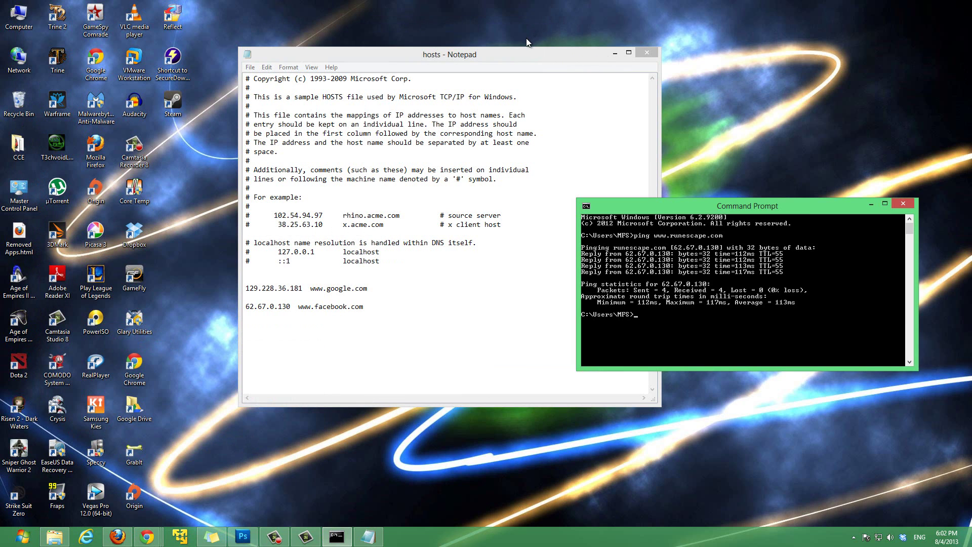